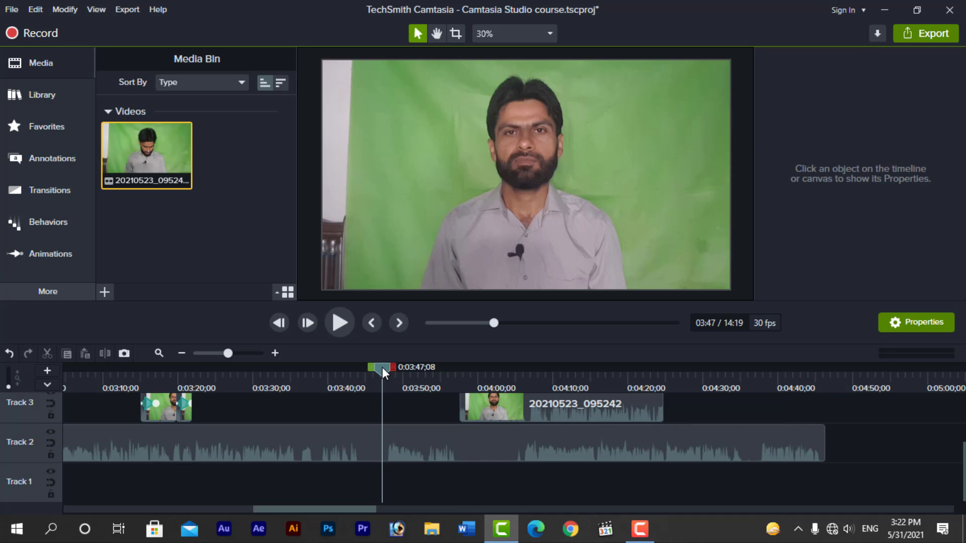
drag(383, 367, 358, 373)
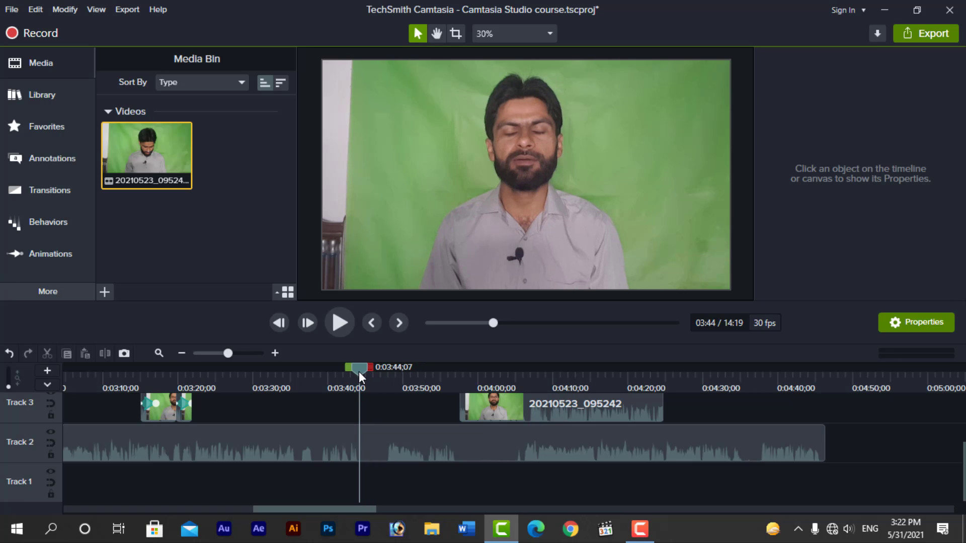
click(46, 293)
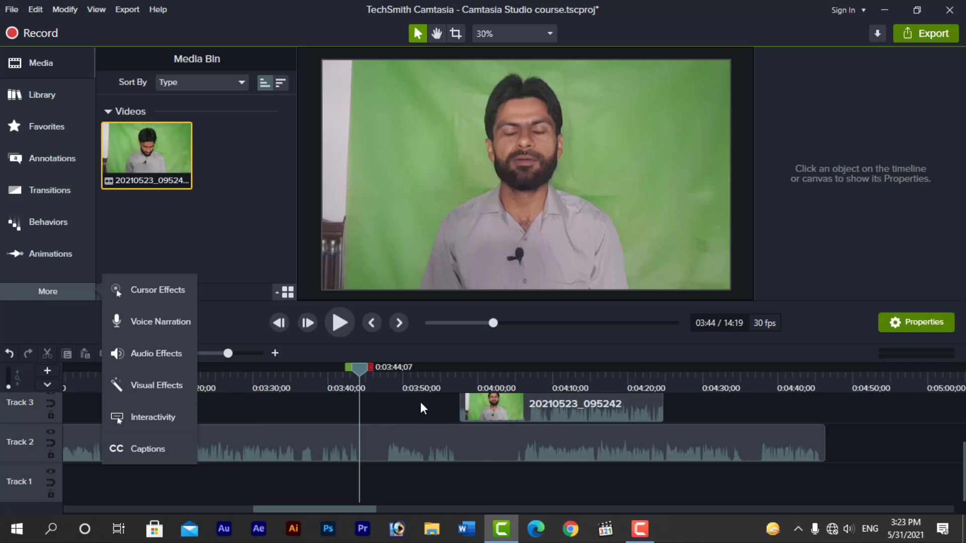
mouse_move(363, 373)
mouse_down()
mouse_move(391, 369)
mouse_move(376, 373)
mouse_up()
key(space)
key(space)
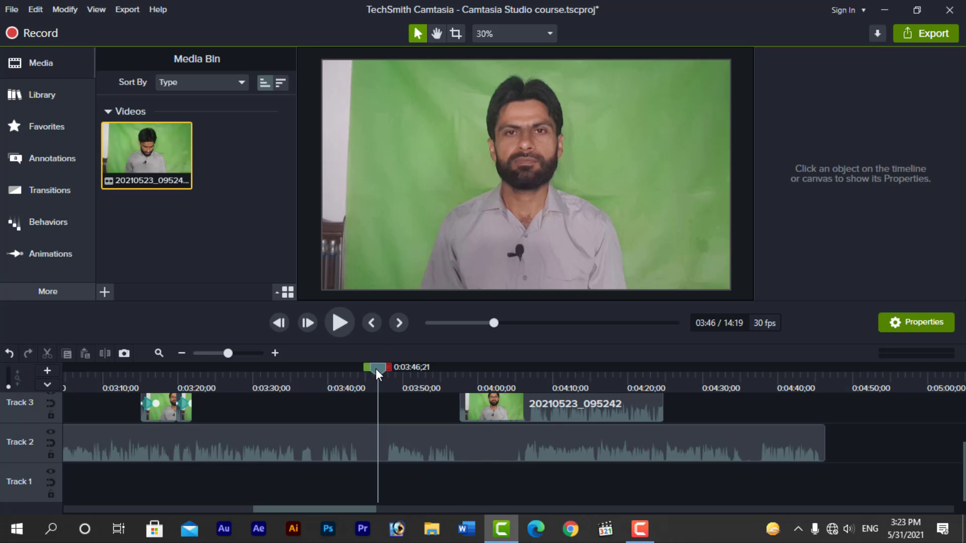
drag(376, 369, 337, 376)
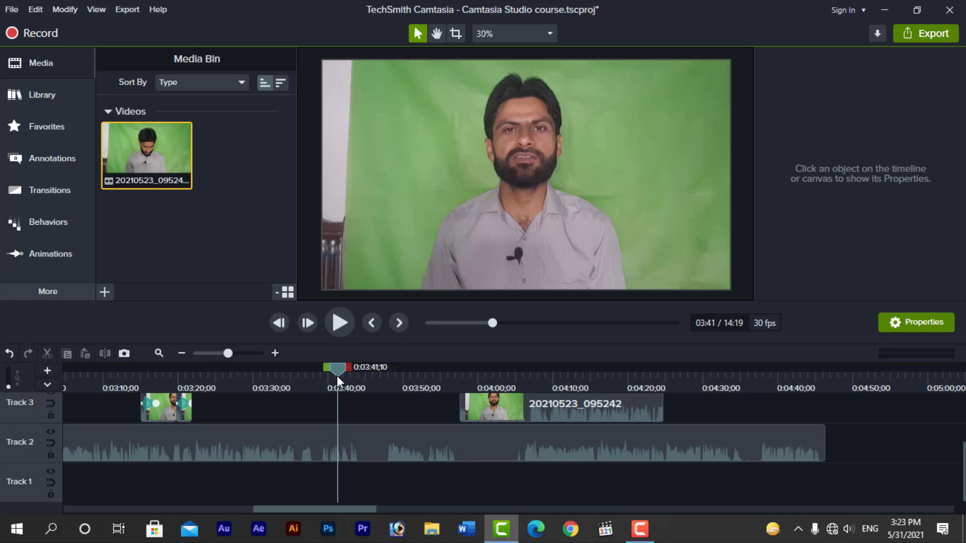
key(space)
drag(340, 367, 316, 371)
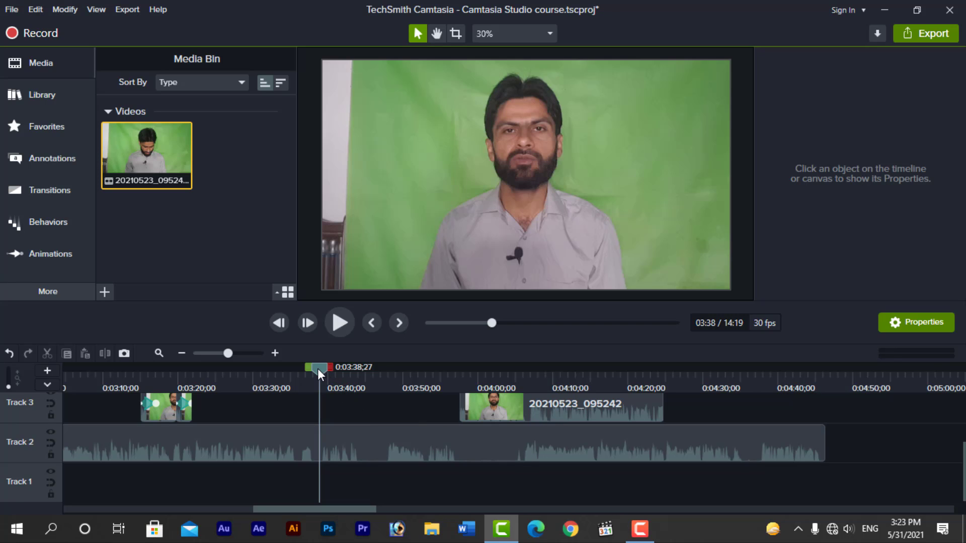
mouse_move(318, 368)
mouse_down()
mouse_move(410, 371)
mouse_move(336, 374)
mouse_up()
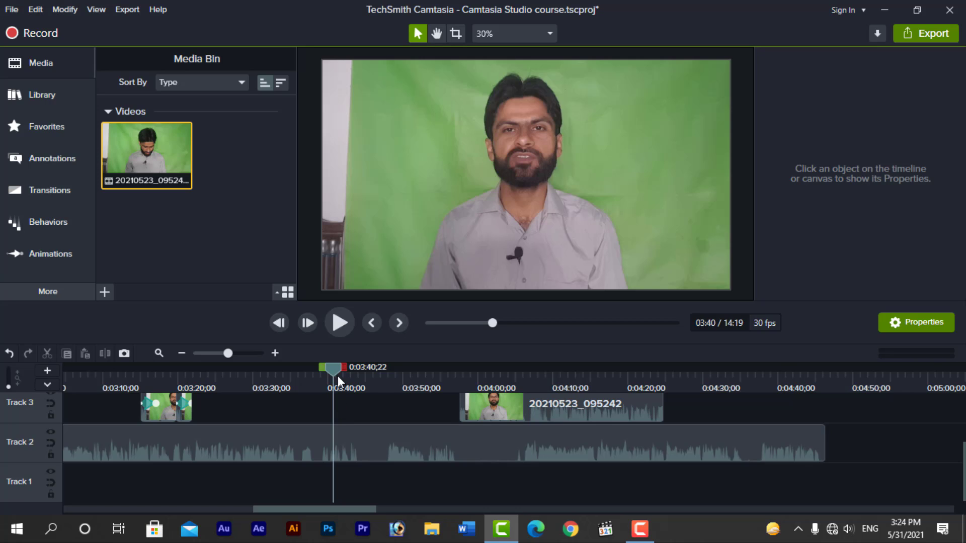
drag(336, 369, 282, 394)
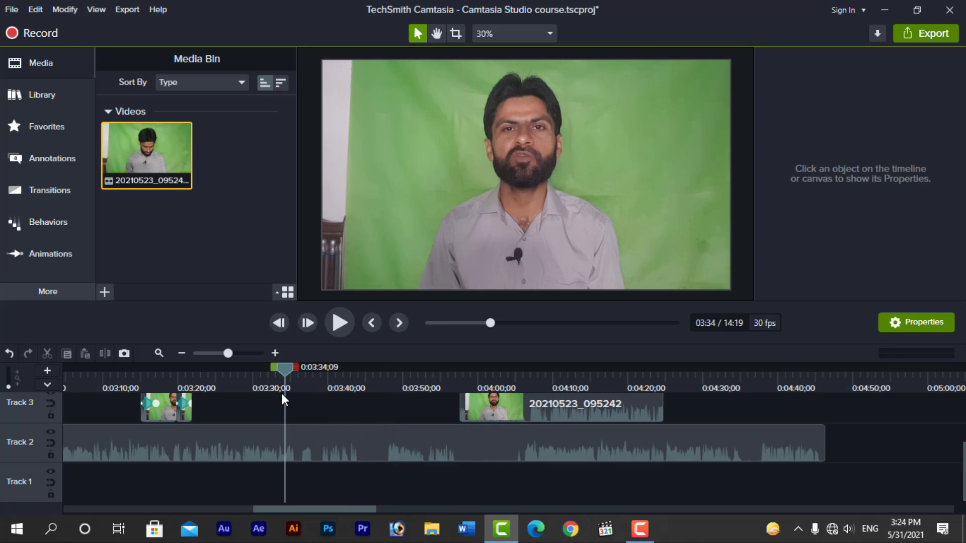
Step: Show the Captions tools for the project
click(64, 291)
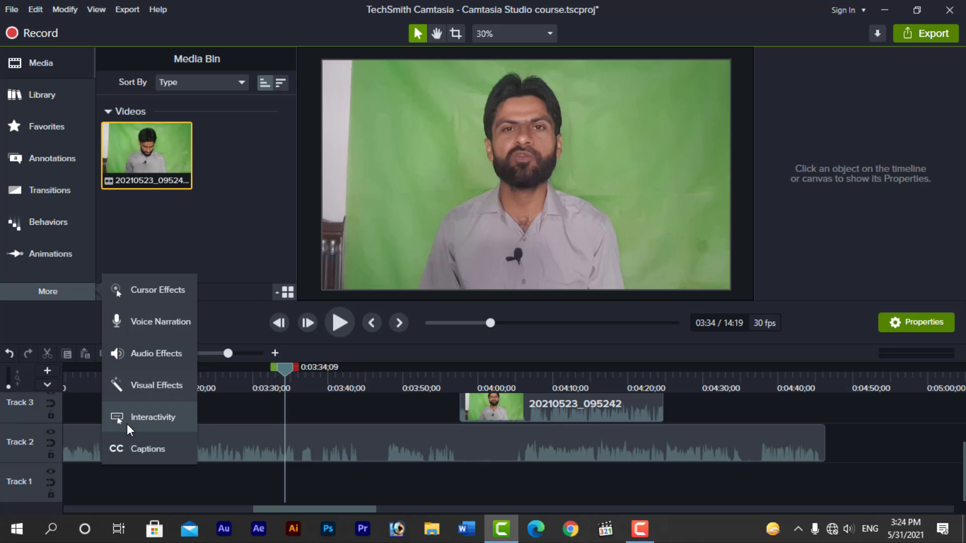
click(143, 448)
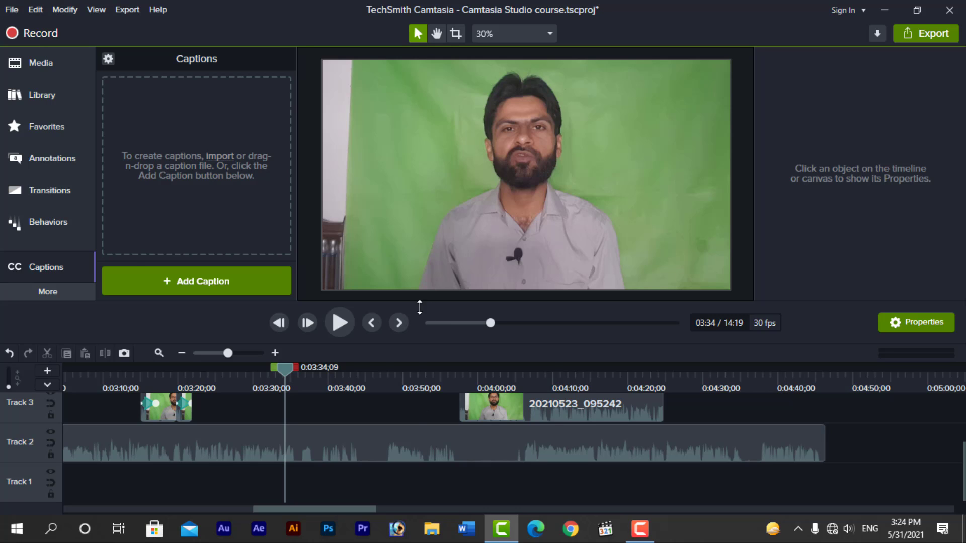
Step: Enlarge the timeline area and move the 20210523_095242 clip from Track 3 to directly after the long clip on Track 2
drag(420, 304, 425, 271)
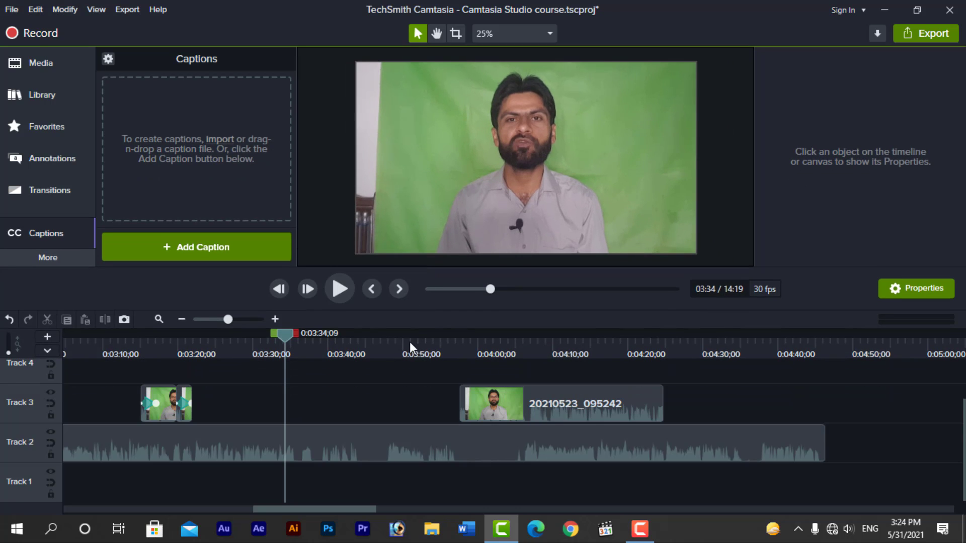
drag(511, 398, 878, 446)
click(406, 400)
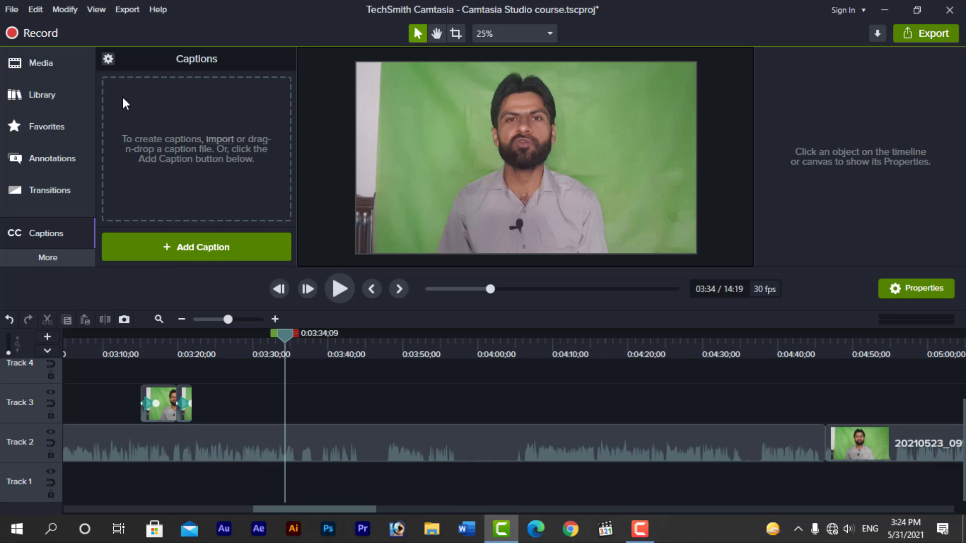
Step: Look at the caption options and the dialog for importing a caption file, closing it without importing anything
click(107, 59)
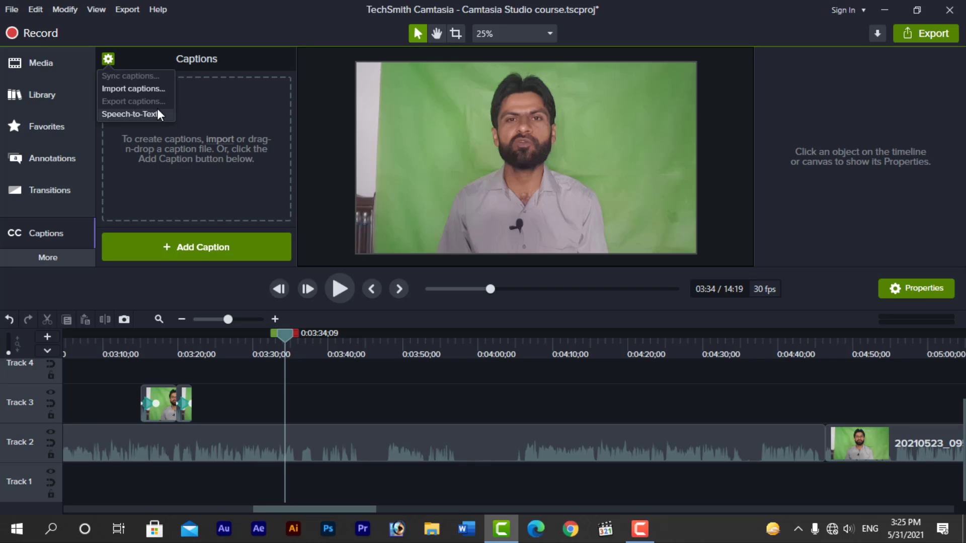
click(141, 89)
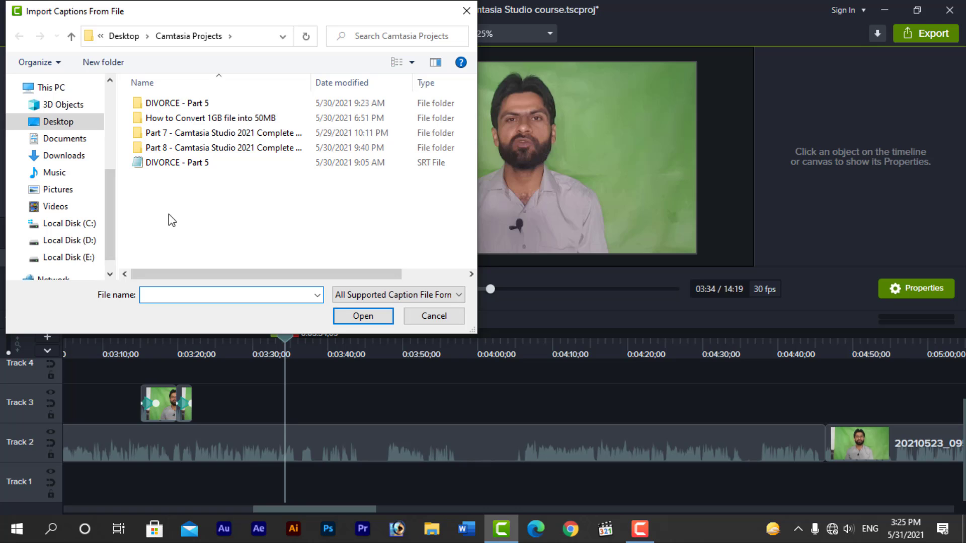
click(434, 318)
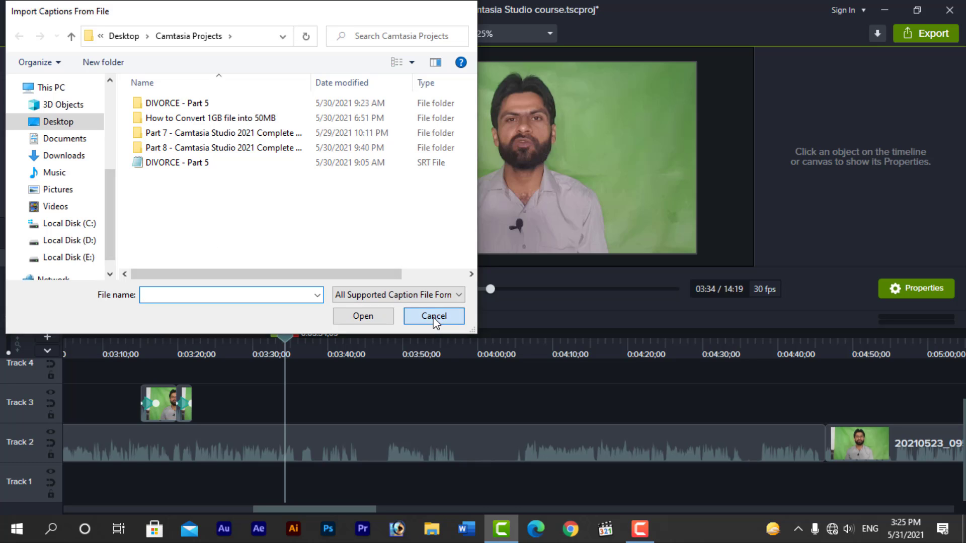
Step: Delete the two short clips with animations from Track 3
drag(282, 333, 253, 336)
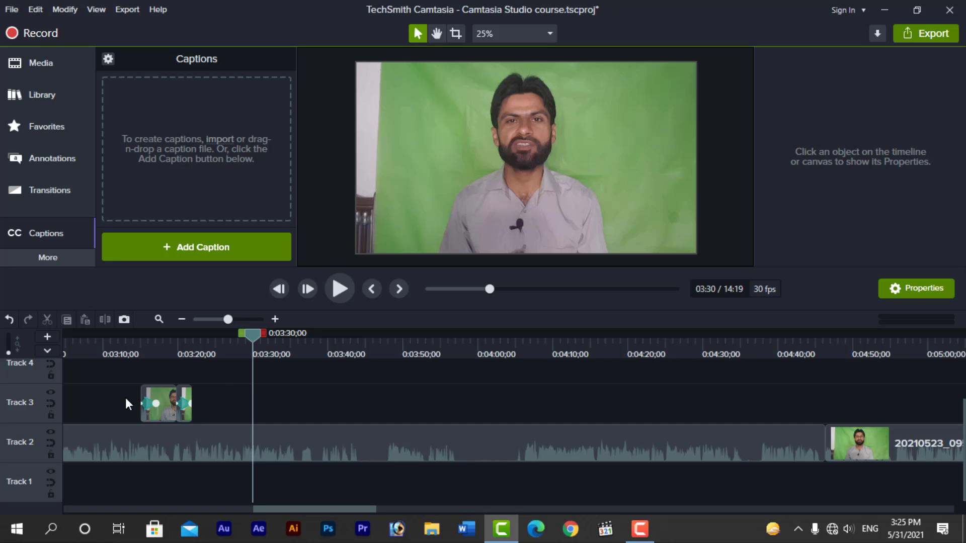
click(184, 405)
click(210, 409)
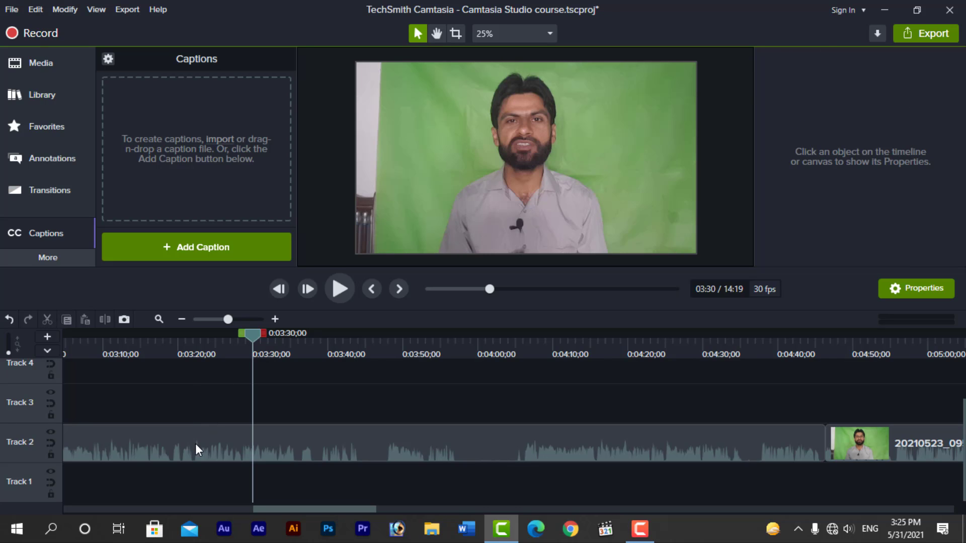
Step: Delete all the short clips that precede the long 20210523_095242 clip on Track 2
click(219, 445)
drag(262, 509, 170, 509)
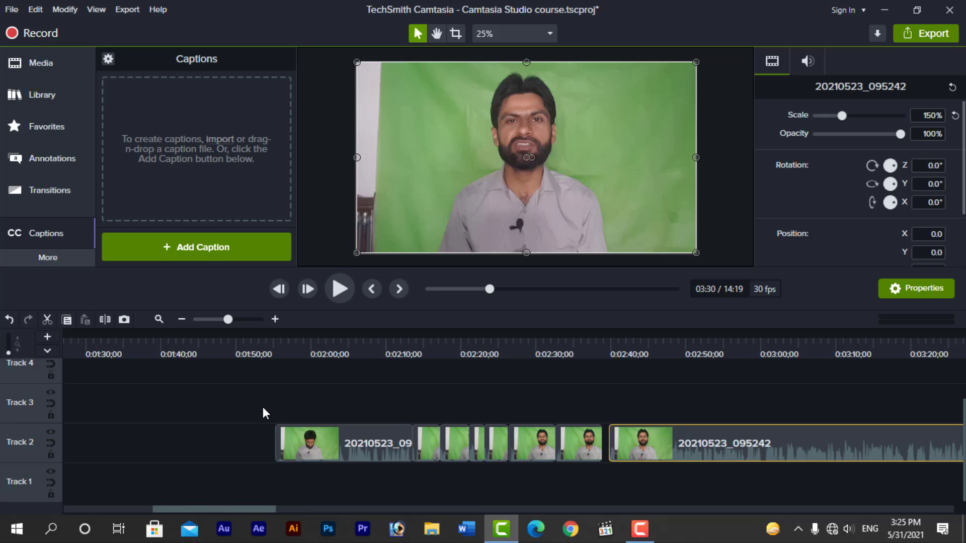
drag(264, 406, 791, 462)
drag(269, 407, 586, 472)
key(Delete)
Step: Make Track 2 magnetic so that its remaining footage closes up to the start of the timeline
click(641, 455)
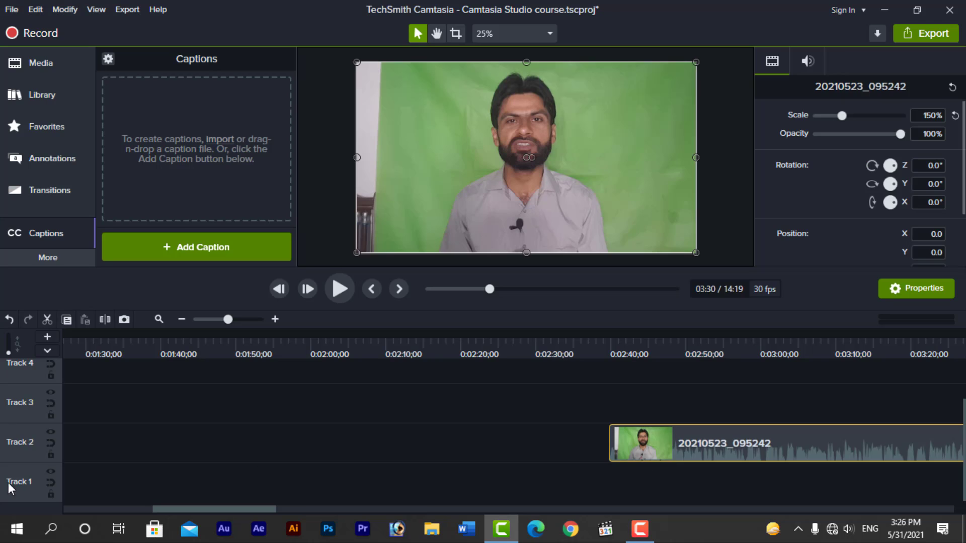
click(49, 444)
drag(252, 508, 43, 511)
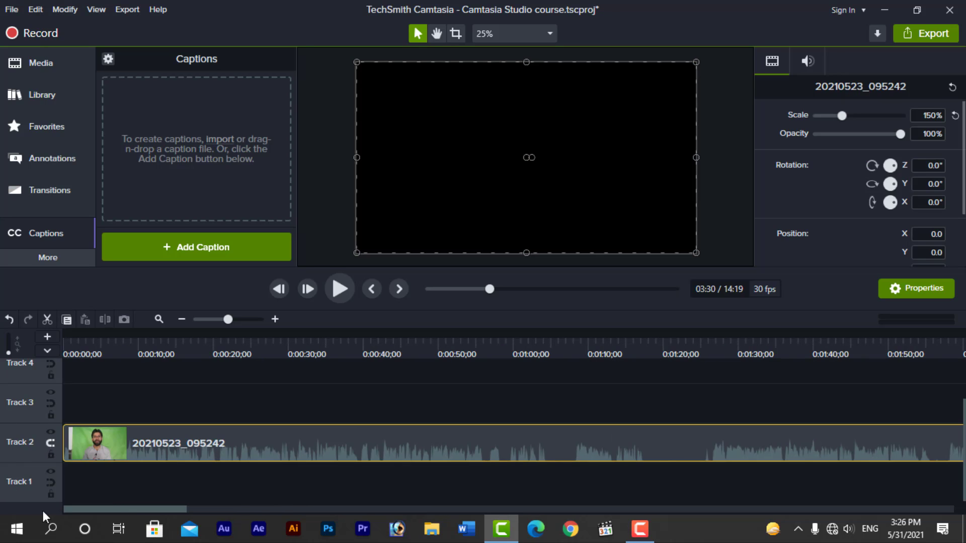
Step: Play the opening of the video briefly and return the playhead to 0:00:00;00
click(108, 348)
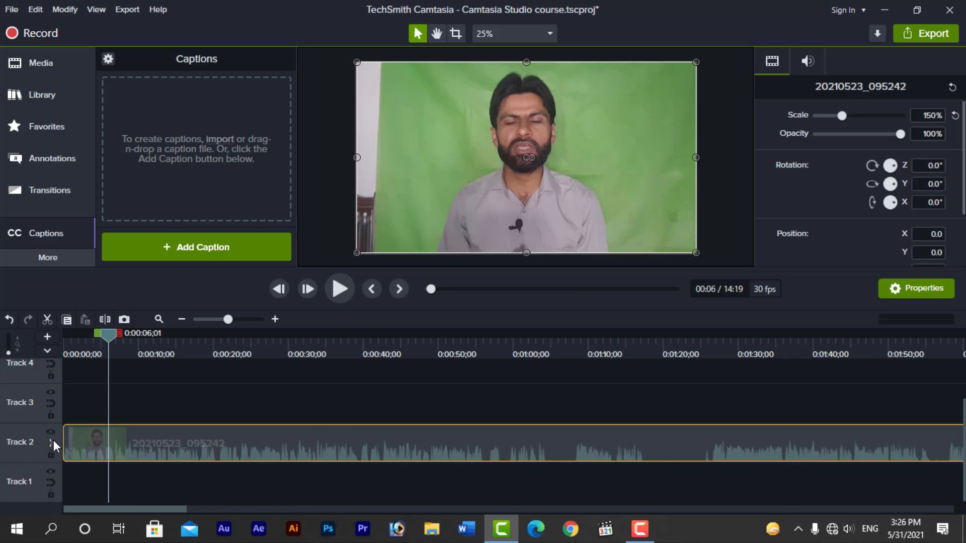
drag(110, 333, 52, 343)
key(space)
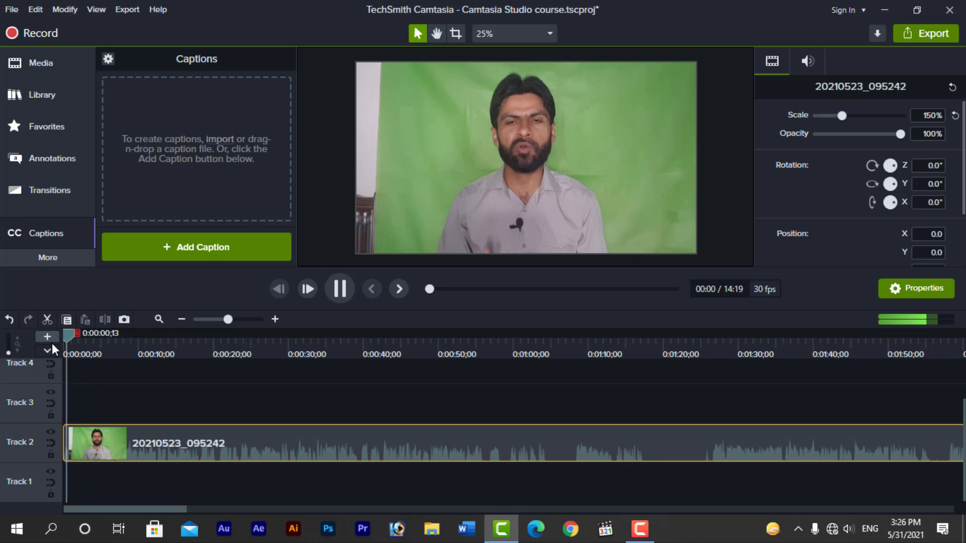
key(space)
drag(67, 336, 52, 339)
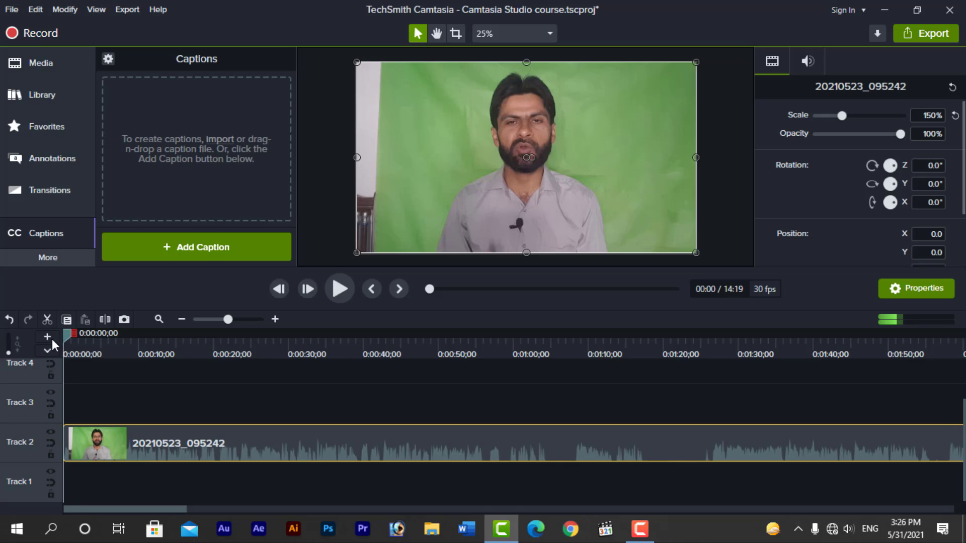
Step: Try adding a caption at the start, undo it, and remove all empty tracks from the timeline
click(199, 243)
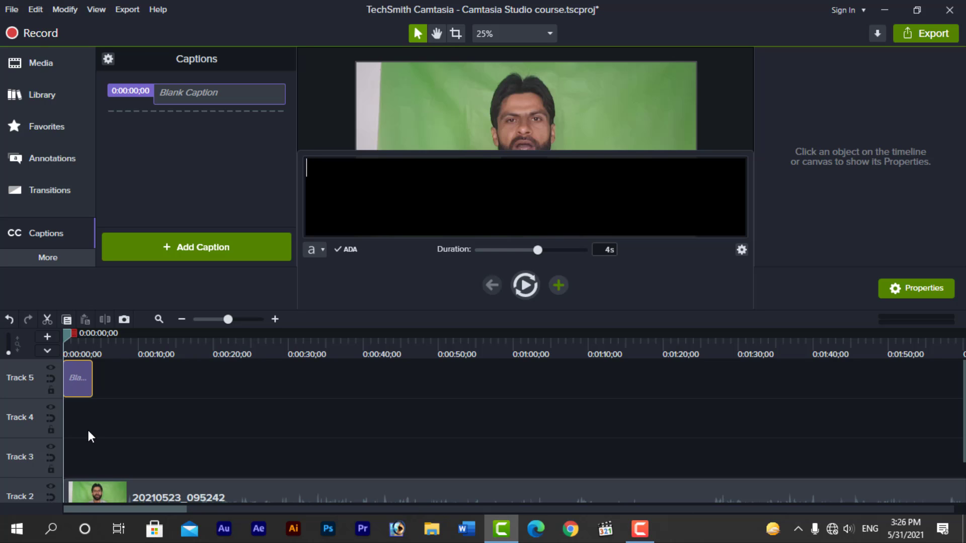
key(ctrl+z)
right_click(32, 433)
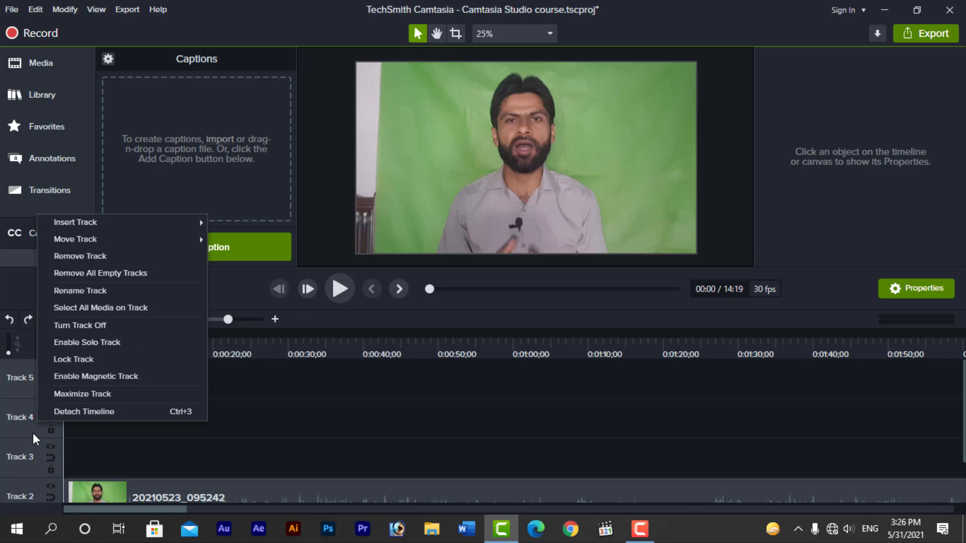
click(83, 273)
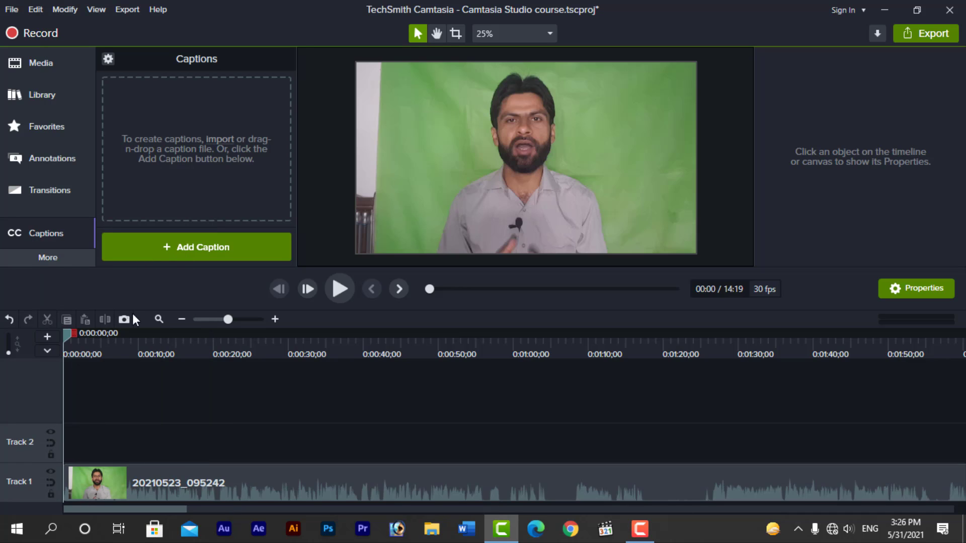
Step: Add a caption at the start of the timeline with the text "Welcome to pakeeza institute dot com"
click(179, 251)
drag(78, 445, 51, 456)
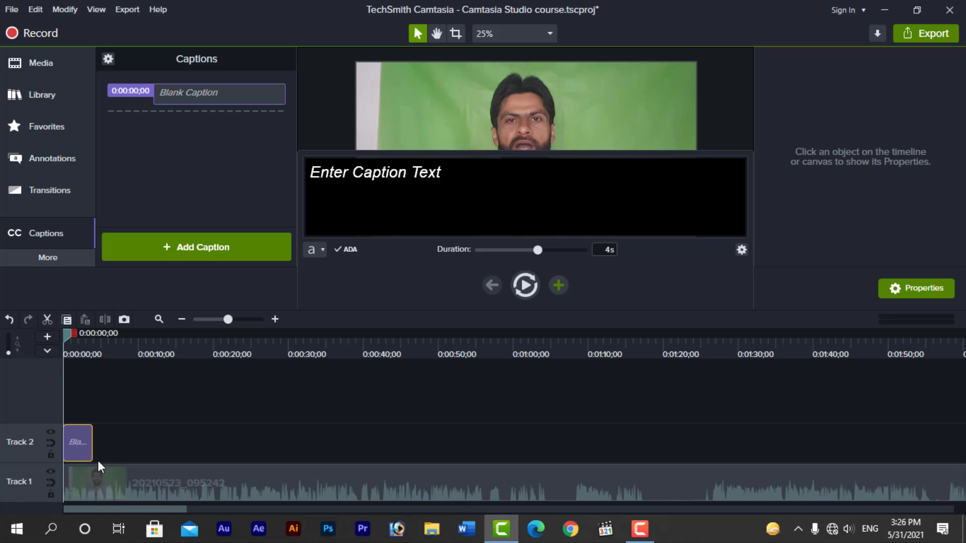
click(86, 441)
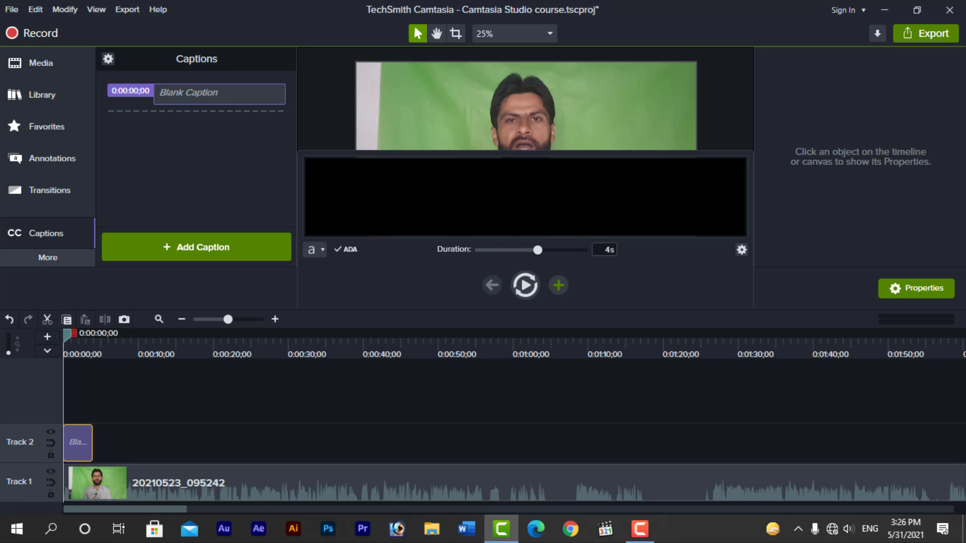
text(Welcome )
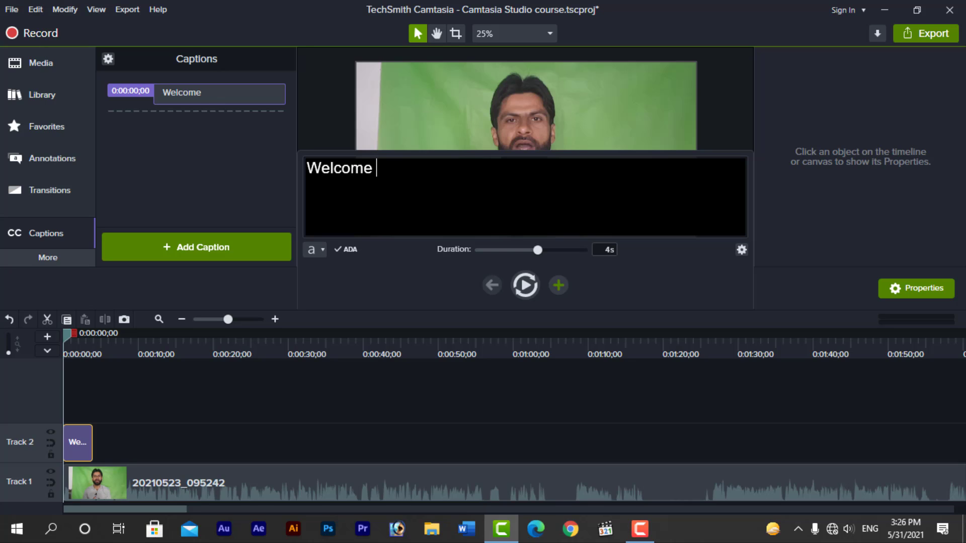
text(to pakee)
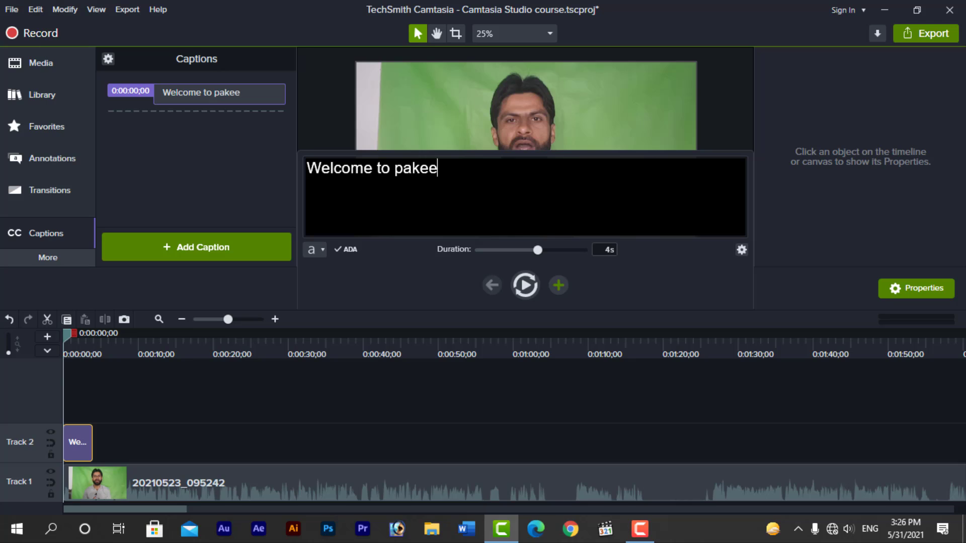
text(za ins)
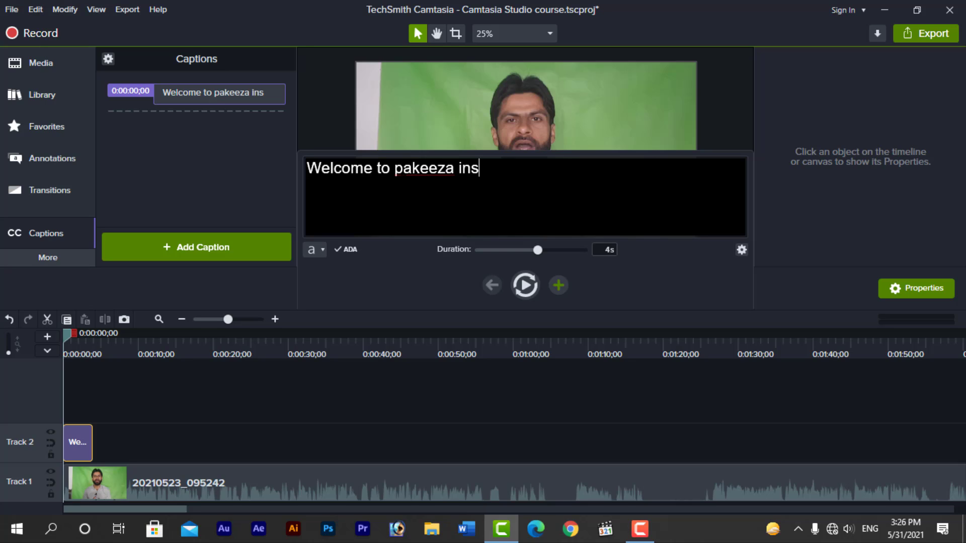
text(titute )
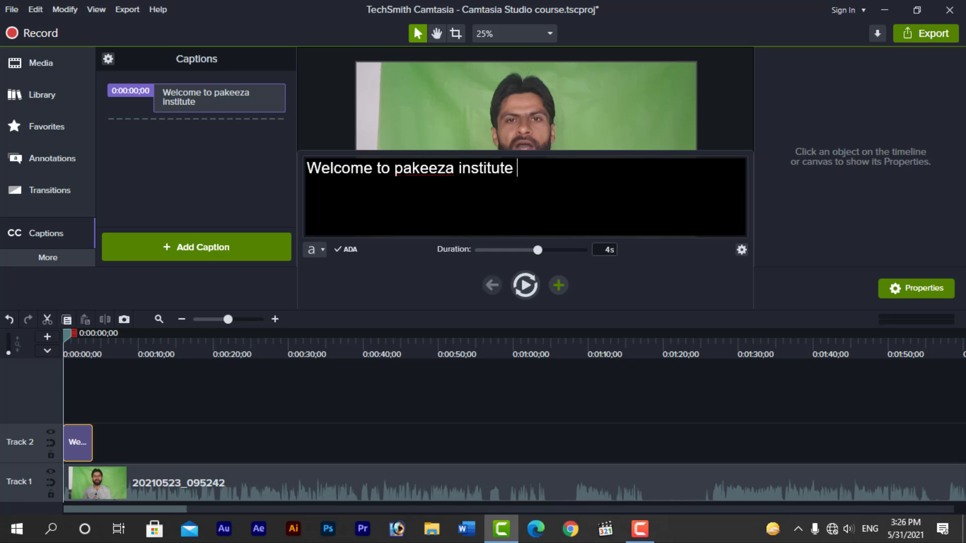
text(dot com)
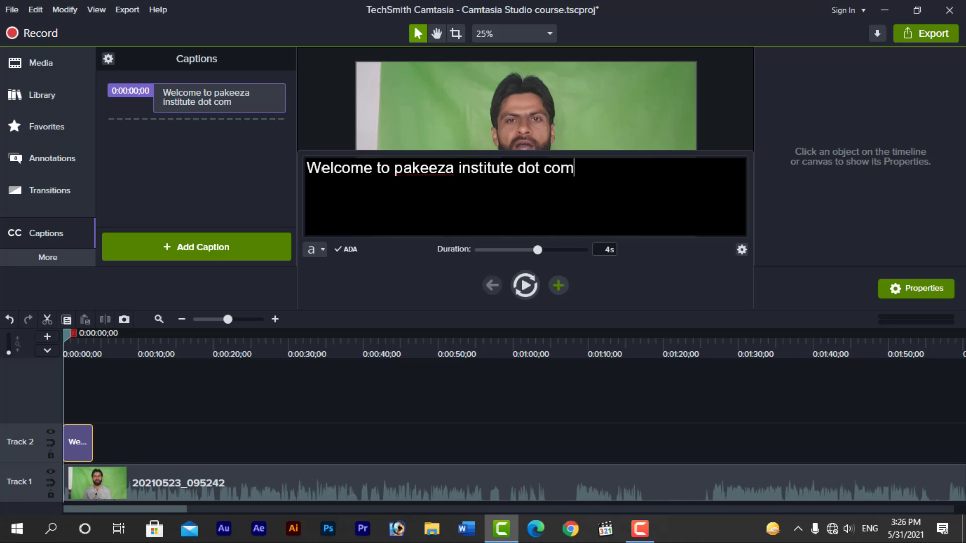
click(209, 428)
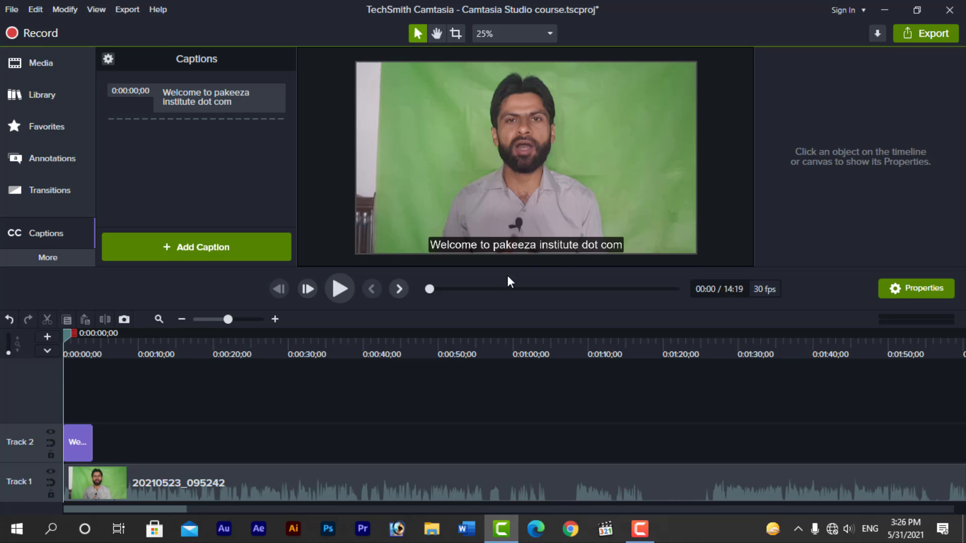
Step: Centre the text of the welcome caption and set its font size to 40
click(78, 441)
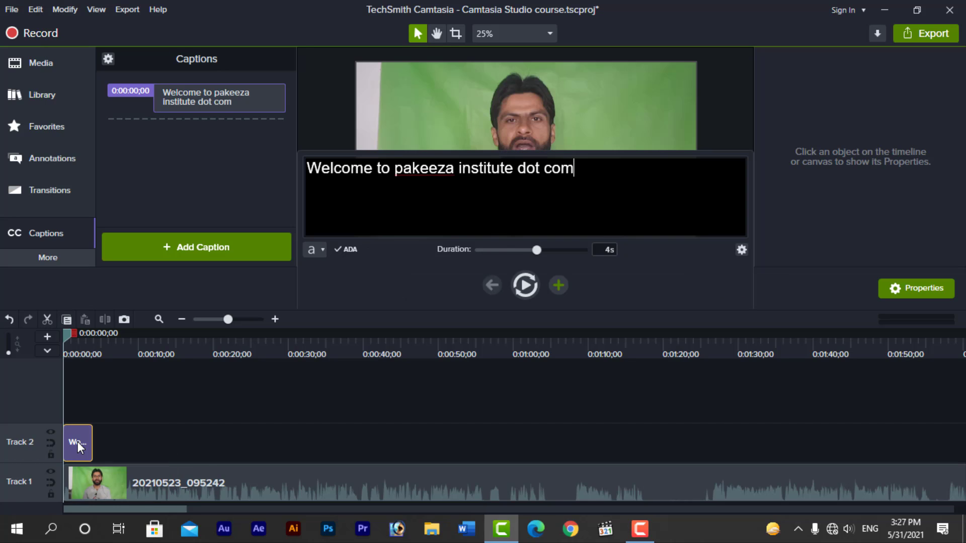
click(322, 250)
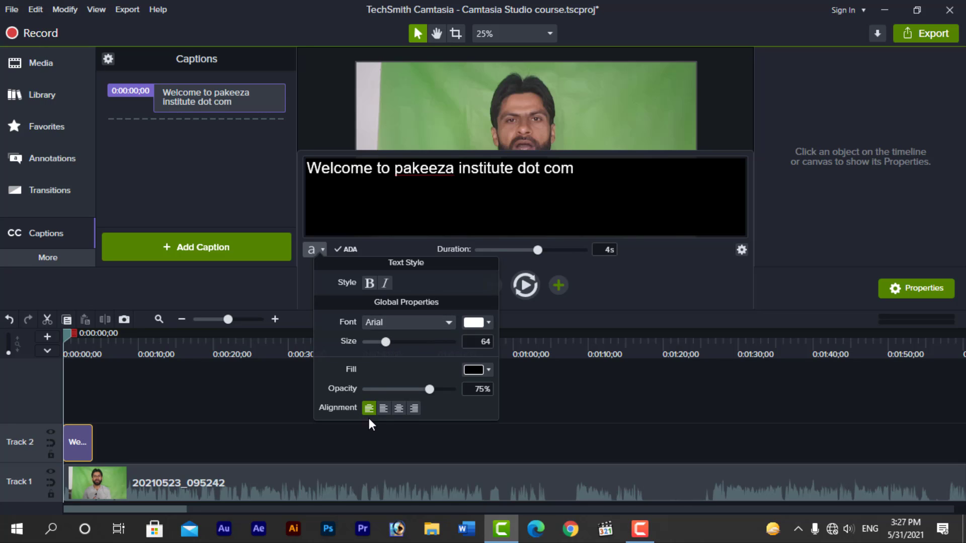
click(399, 409)
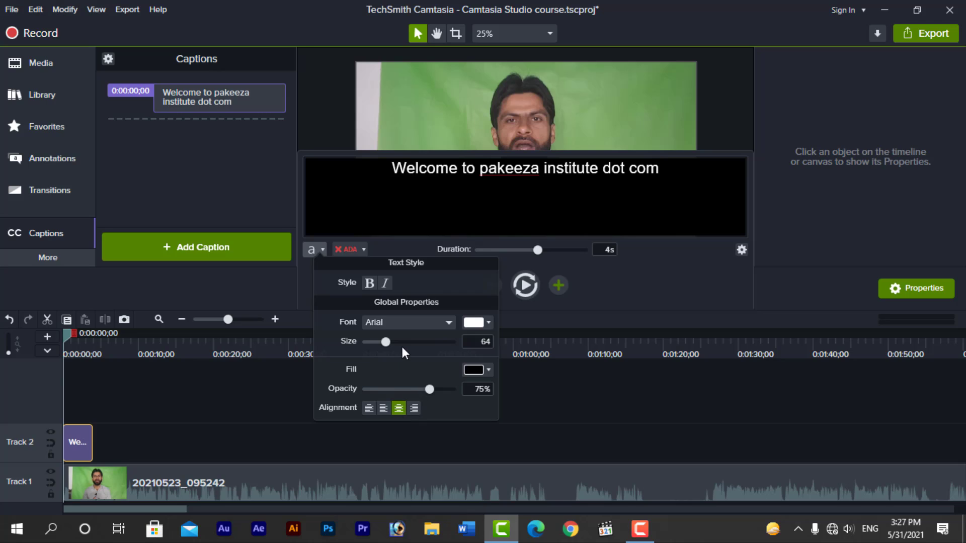
click(478, 346)
text(40)
click(501, 423)
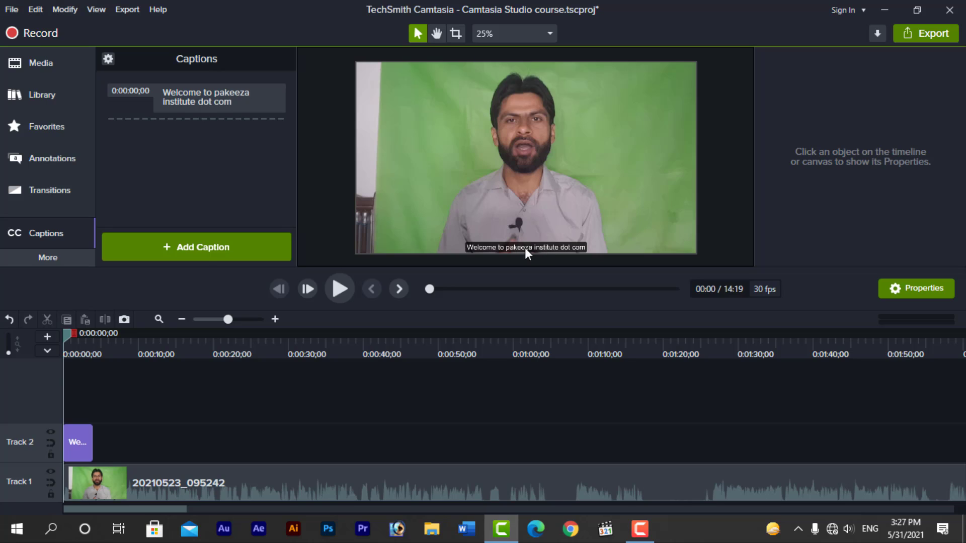
Step: Set the opacity of the welcome caption's background fill to 50%
click(81, 448)
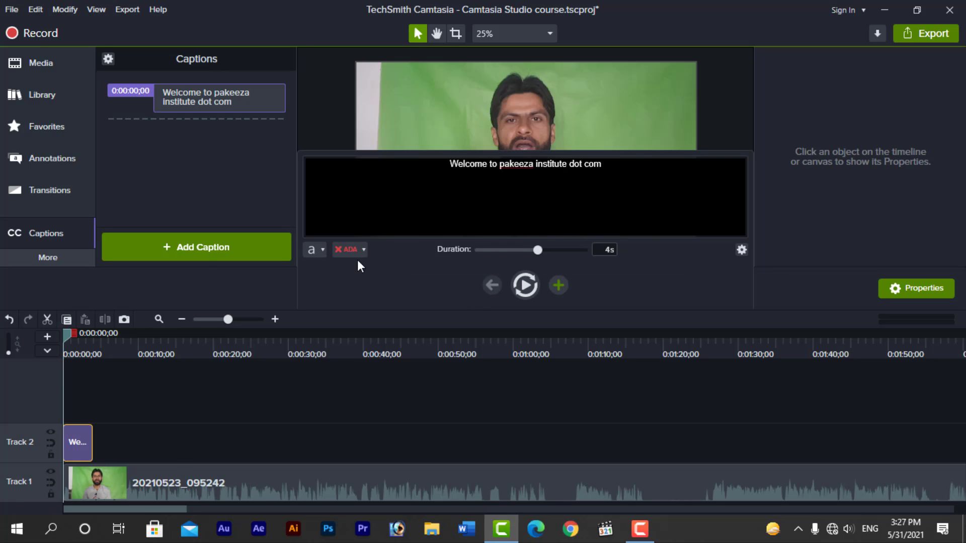
click(324, 250)
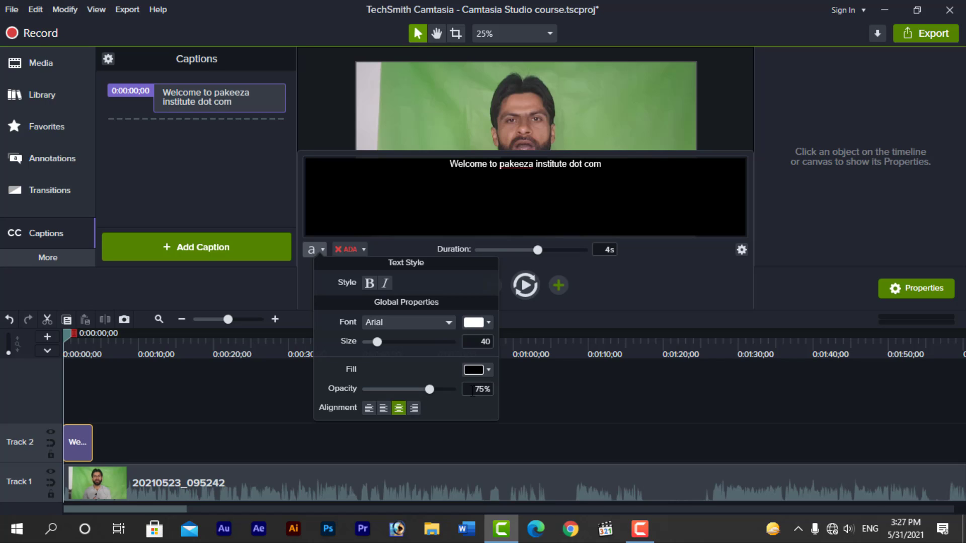
click(489, 372)
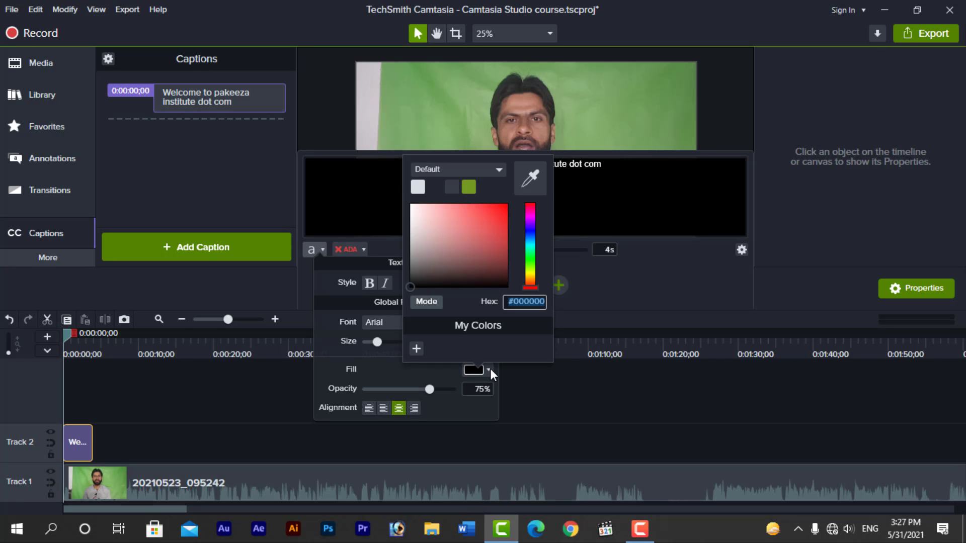
click(424, 372)
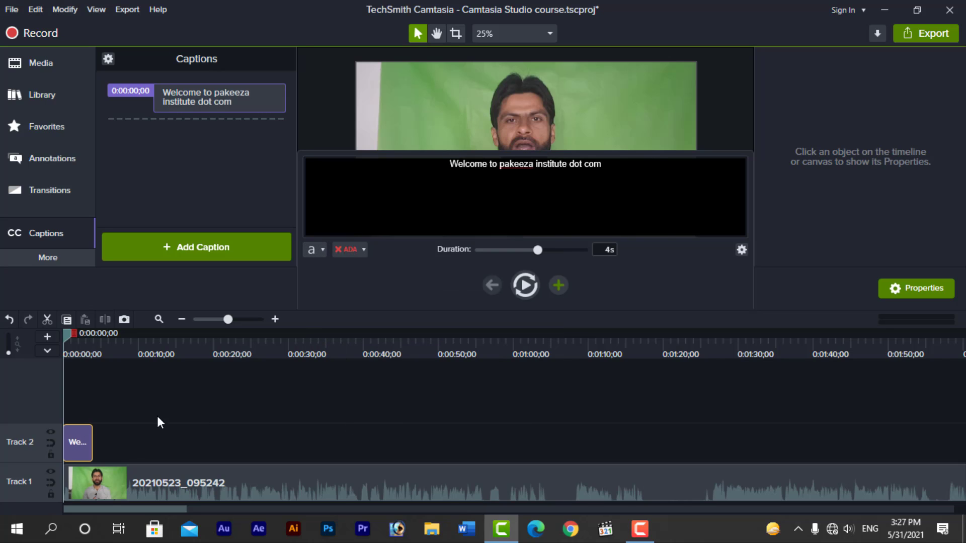
click(321, 250)
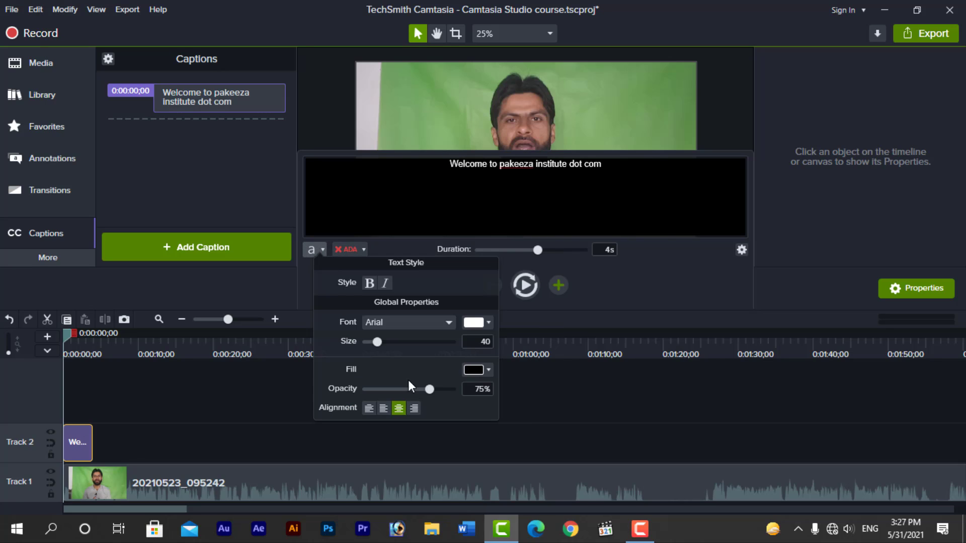
drag(428, 389, 420, 390)
click(469, 388)
text(50)
key(Return)
click(532, 391)
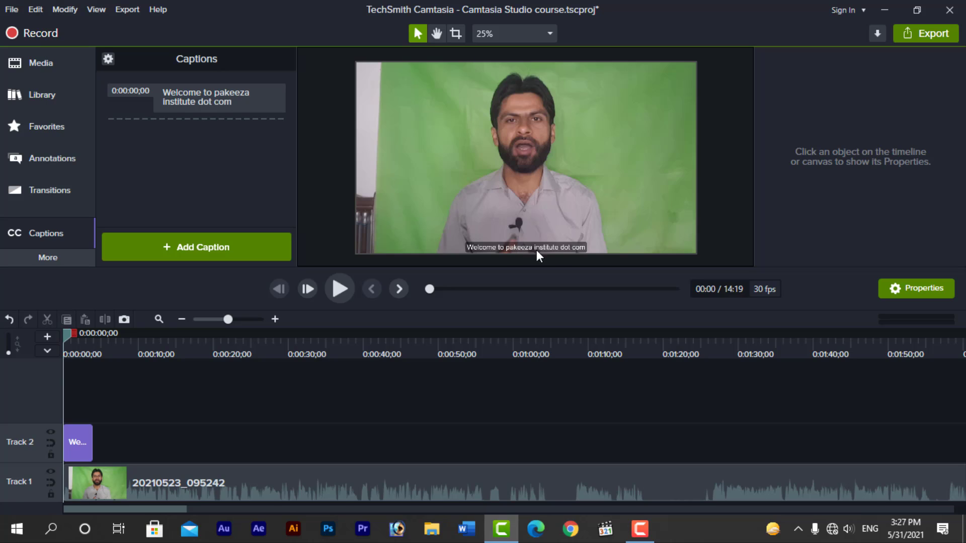
Step: Set the font size of the caption text to 60
click(79, 432)
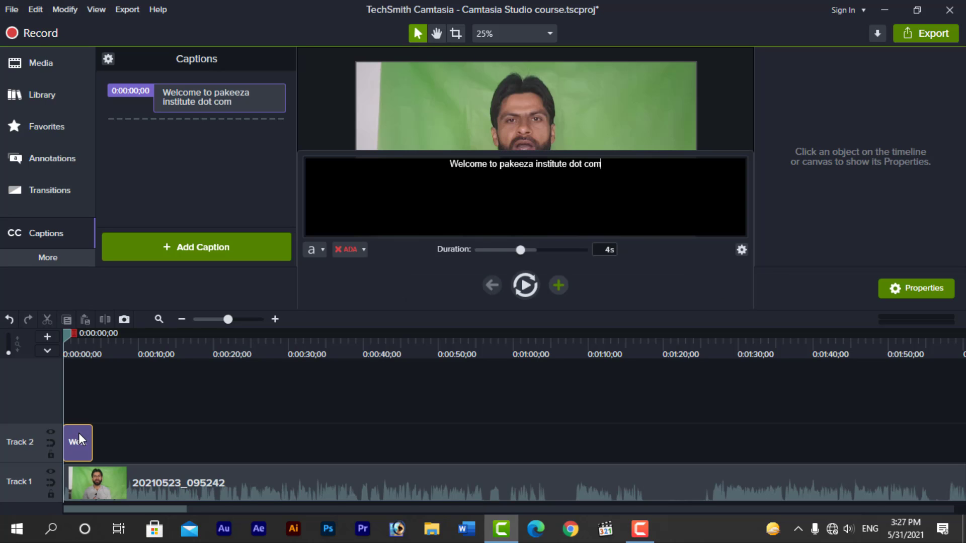
click(317, 249)
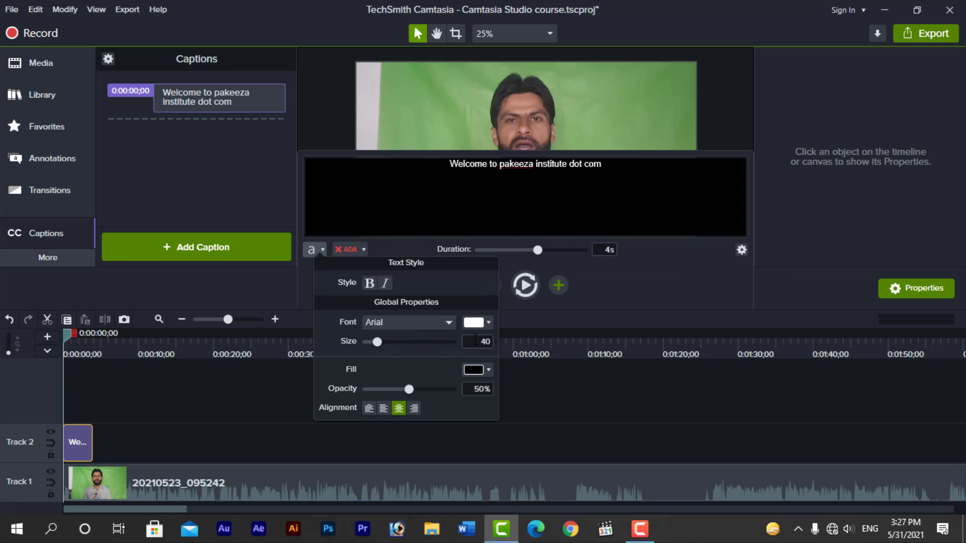
click(474, 341)
text(60)
key(Return)
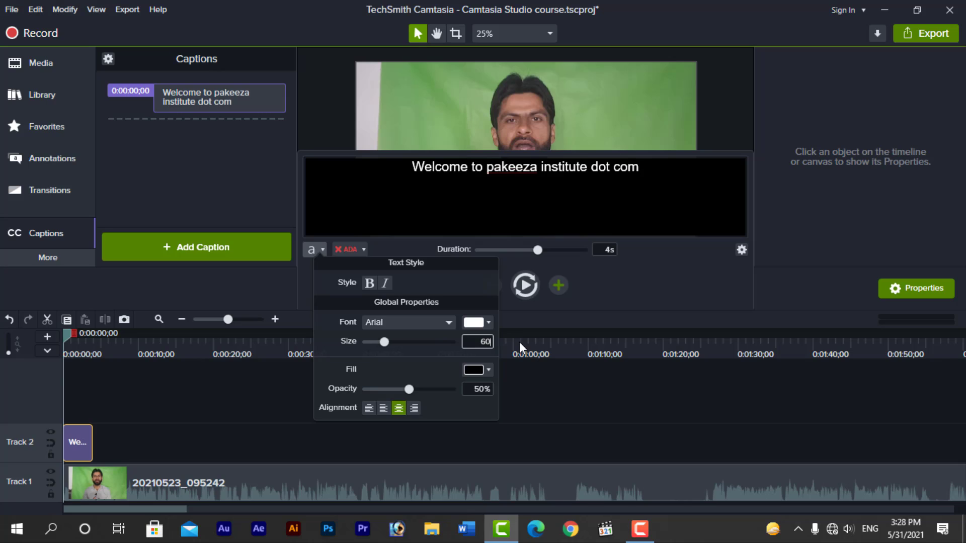
click(530, 400)
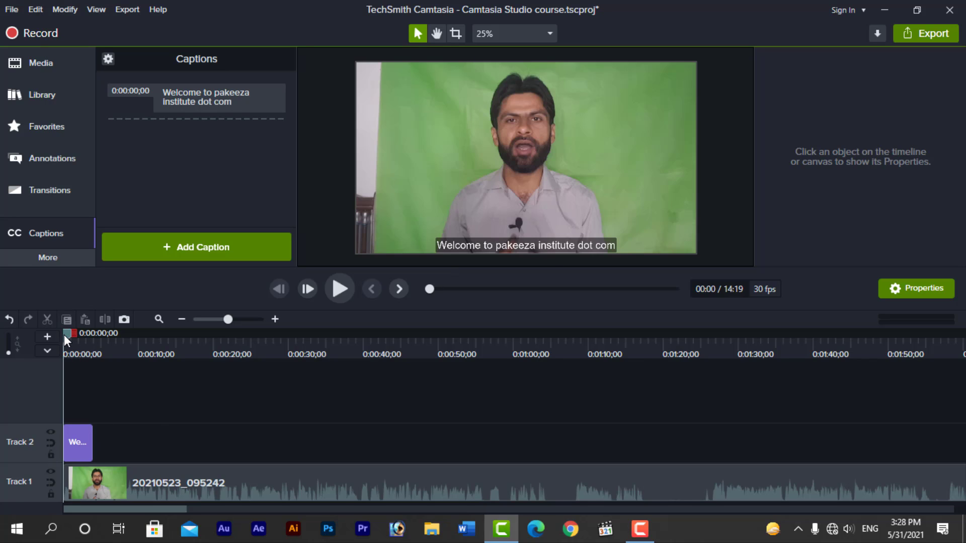
Step: Play through the welcome caption, extend it to end at 0:00:06;25, and play it again from the start
key(space)
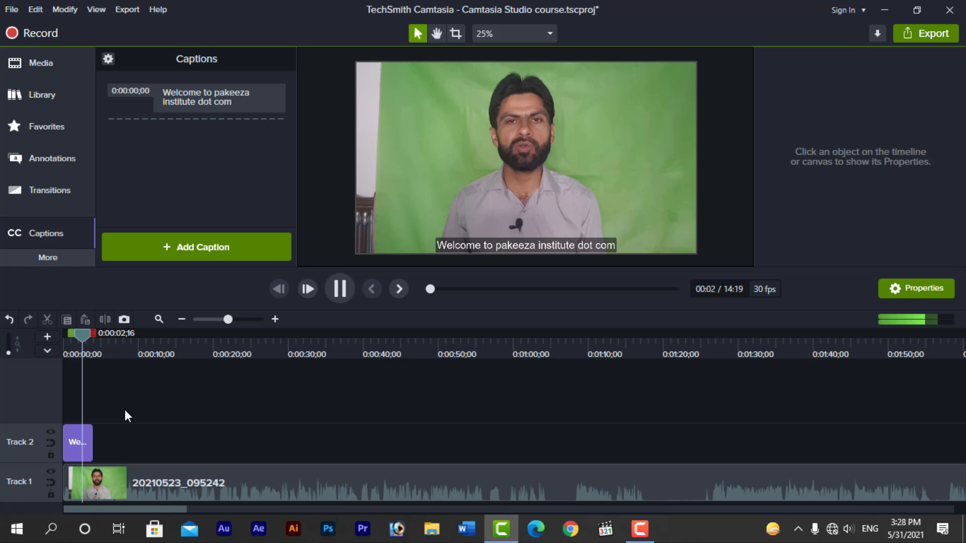
key(space)
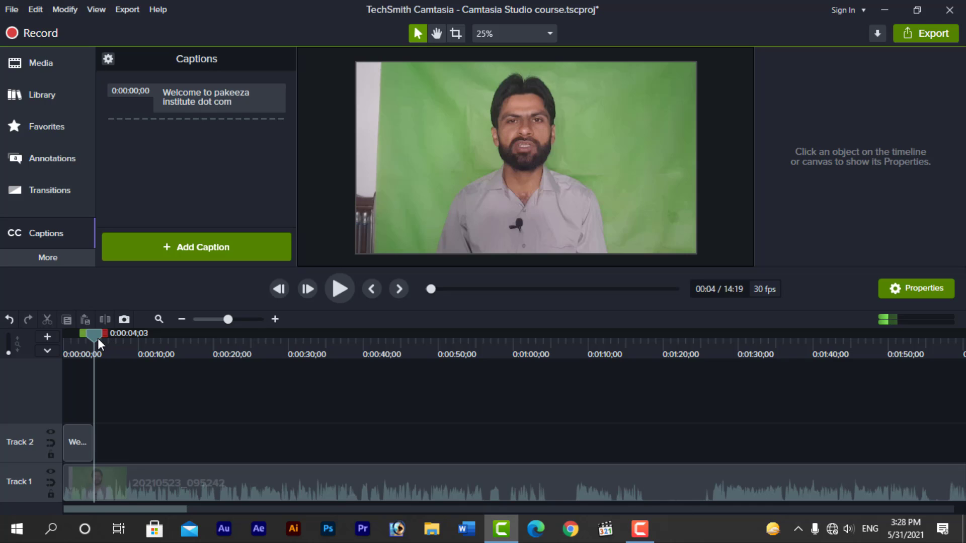
drag(97, 338, 117, 338)
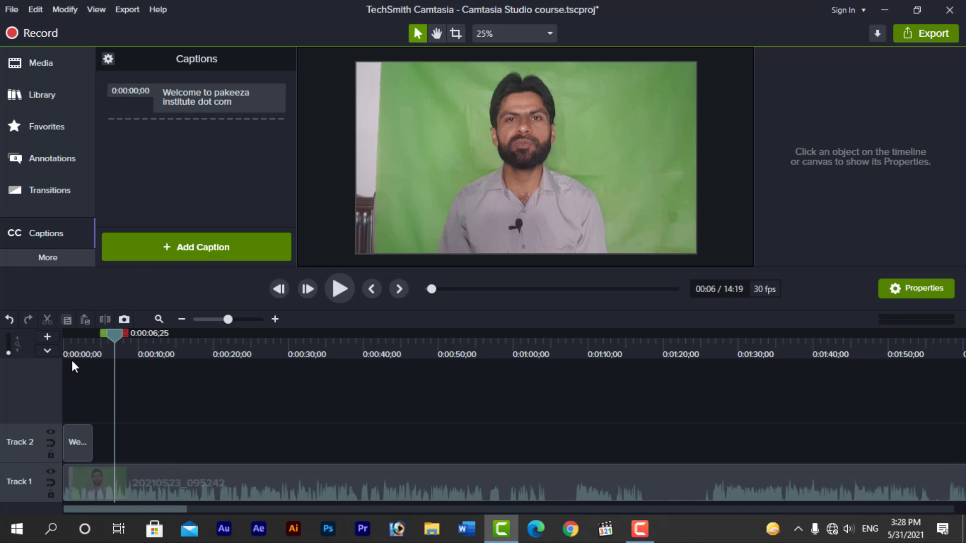
click(76, 455)
drag(93, 437, 115, 437)
drag(114, 347, 50, 348)
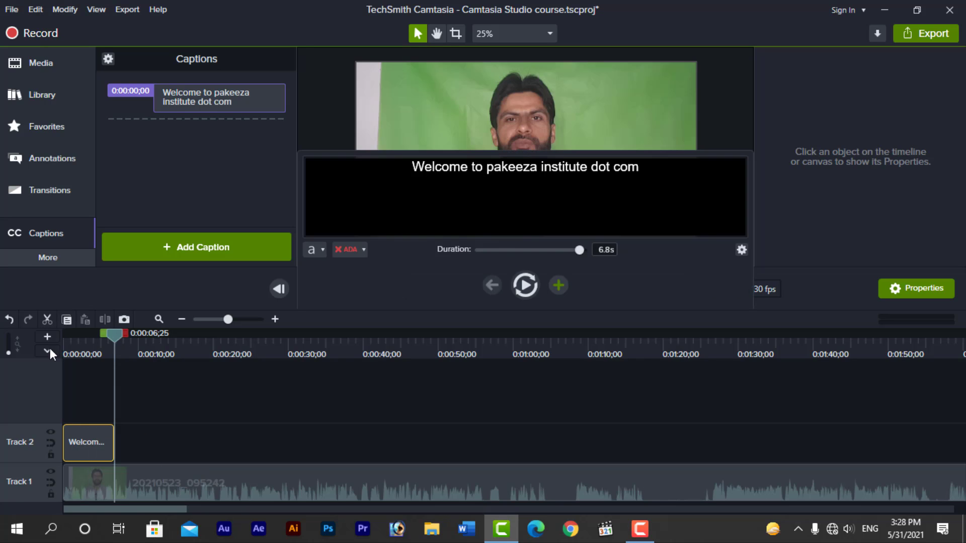
key(space)
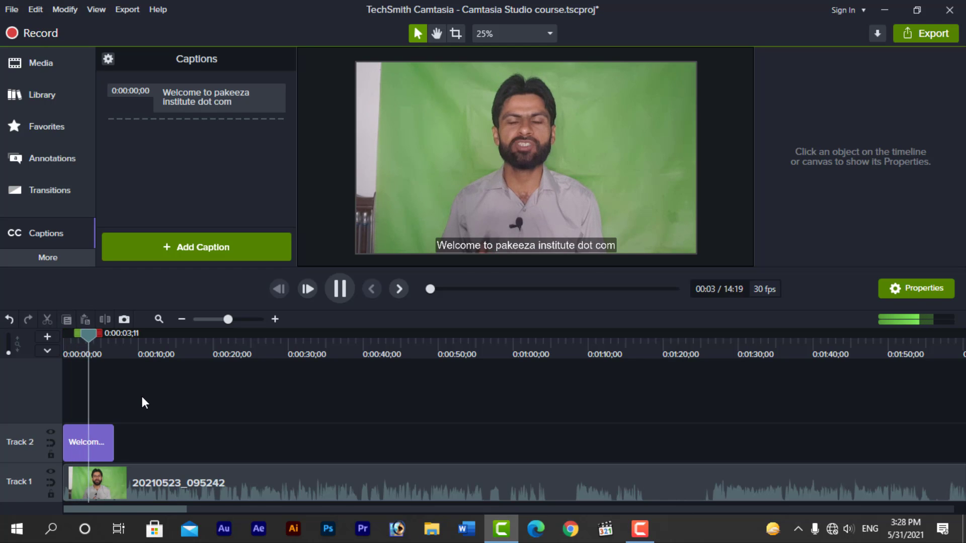
Step: Shorten the welcome caption to about 3.9 s and play on to 0:00:04;10
drag(113, 443, 95, 446)
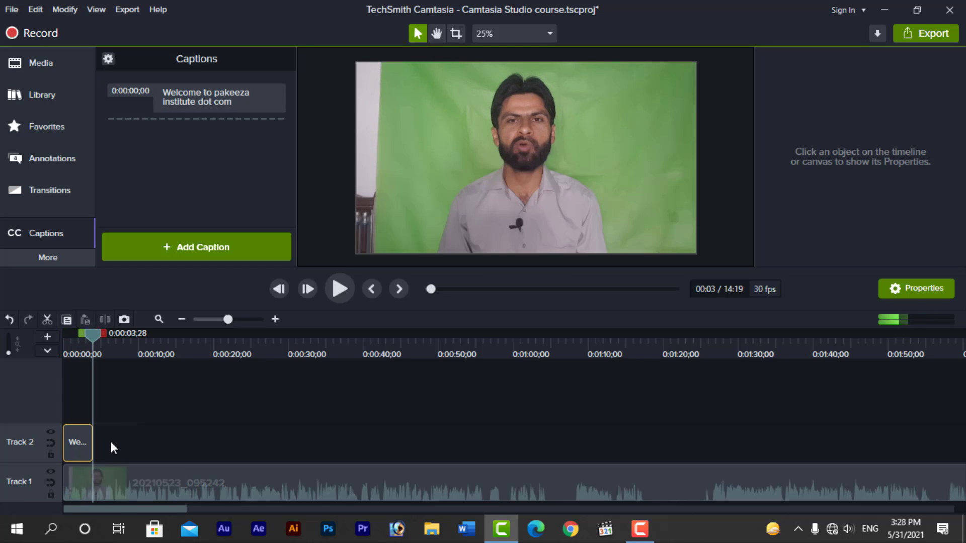
key(space)
key(space)
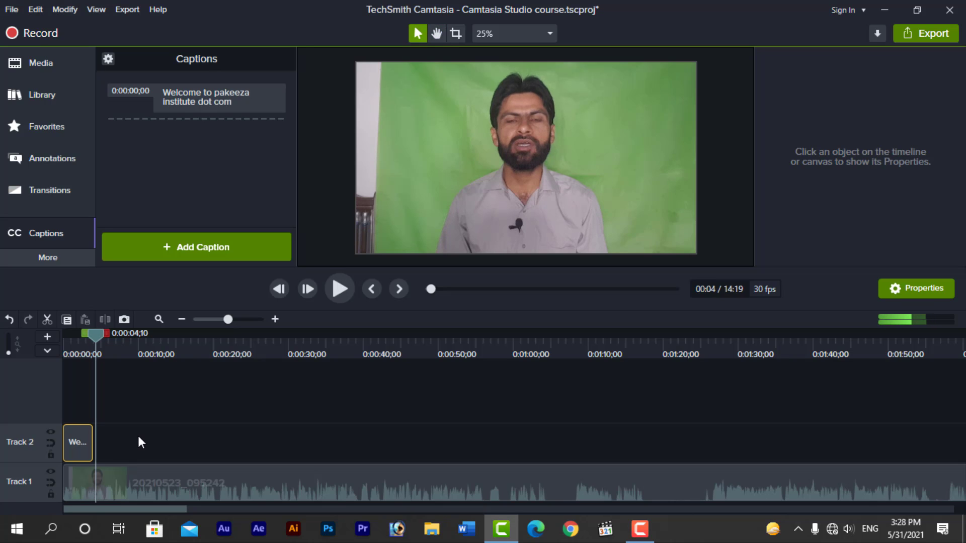
Step: Add a second caption at 0:00:04;10 reading "my name is" followed by the speaker's full name
click(195, 246)
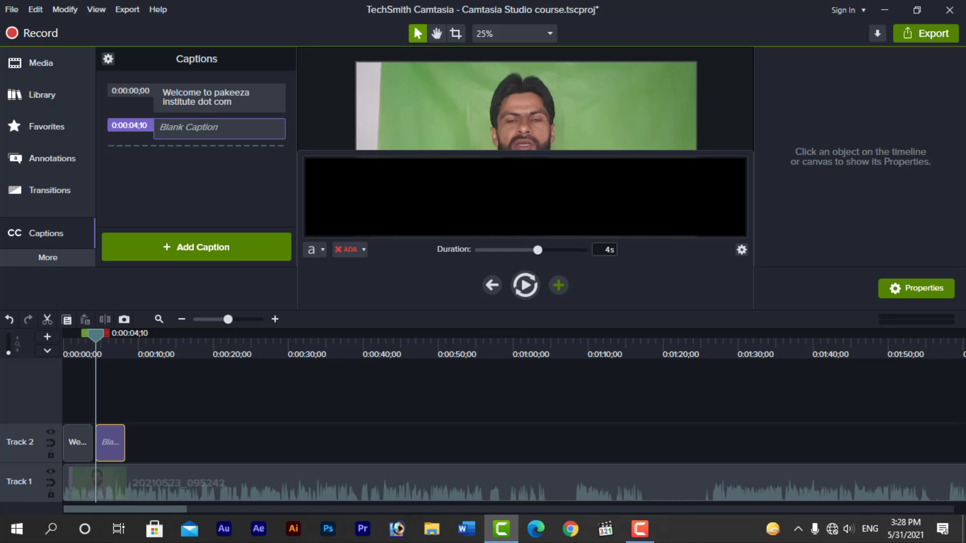
text(Y)
key(BackSpace)
text(my nam)
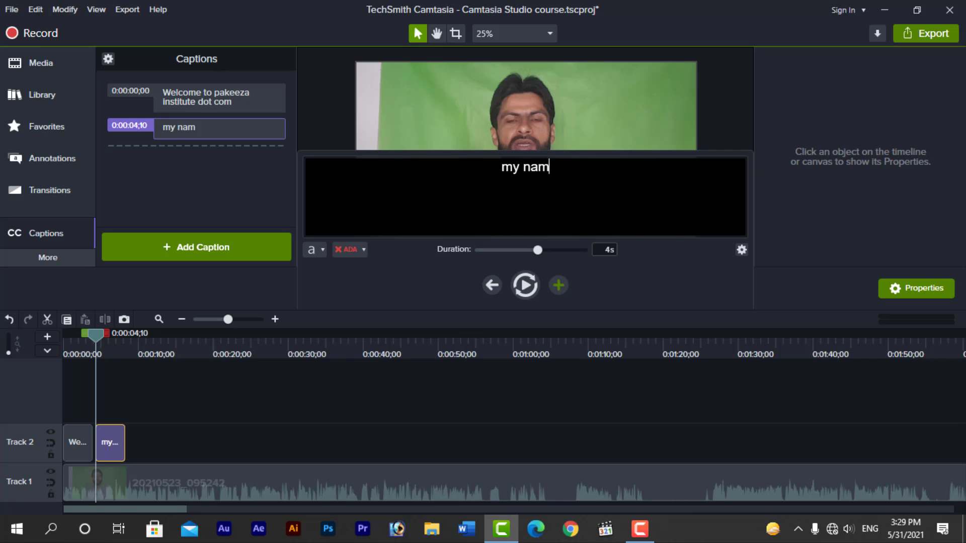
text(e is shoai)
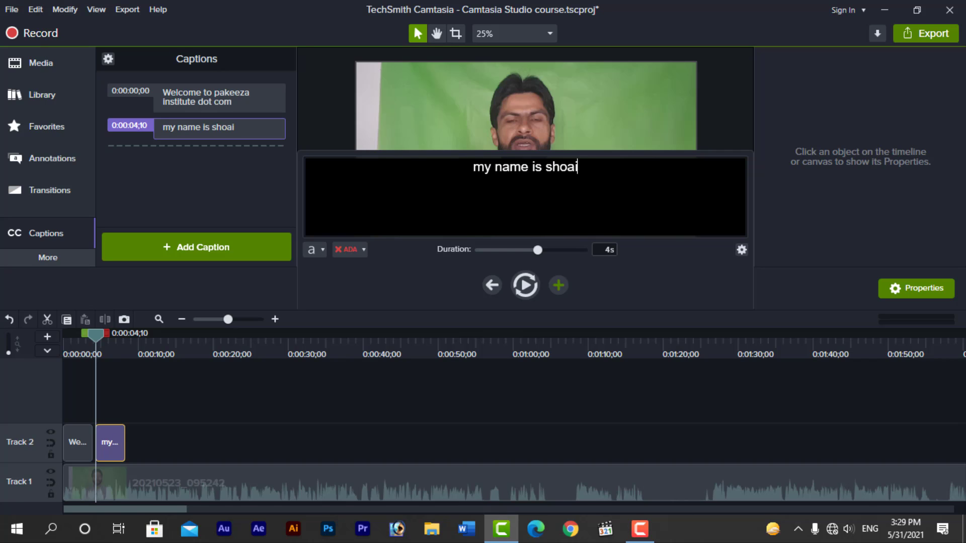
text(b ahmad)
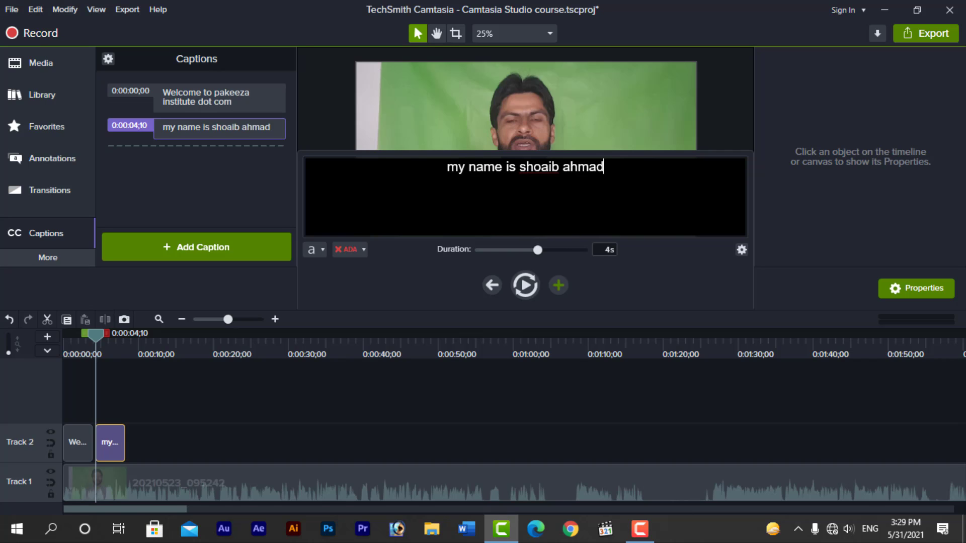
click(218, 455)
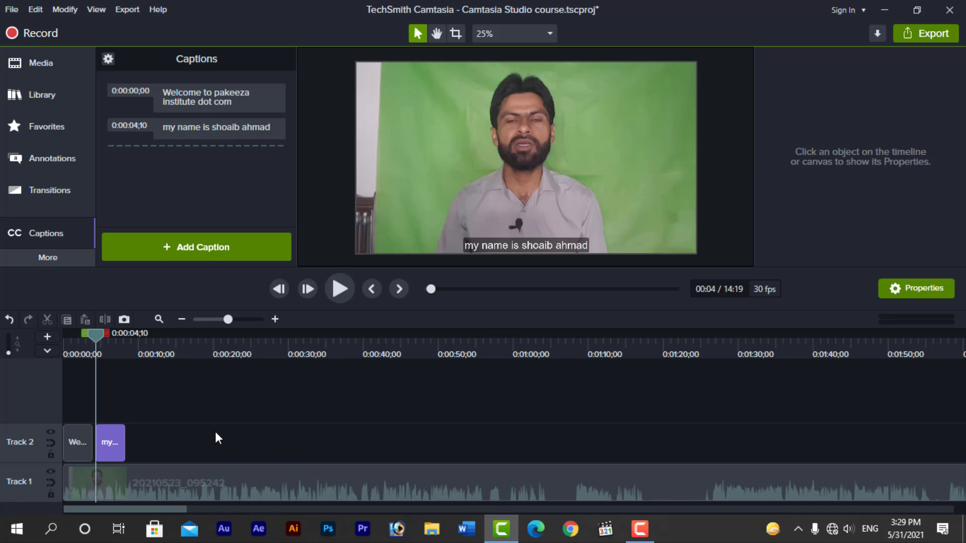
Step: Copy the welcome caption's text into a new third caption at 0:00:08;18
click(83, 439)
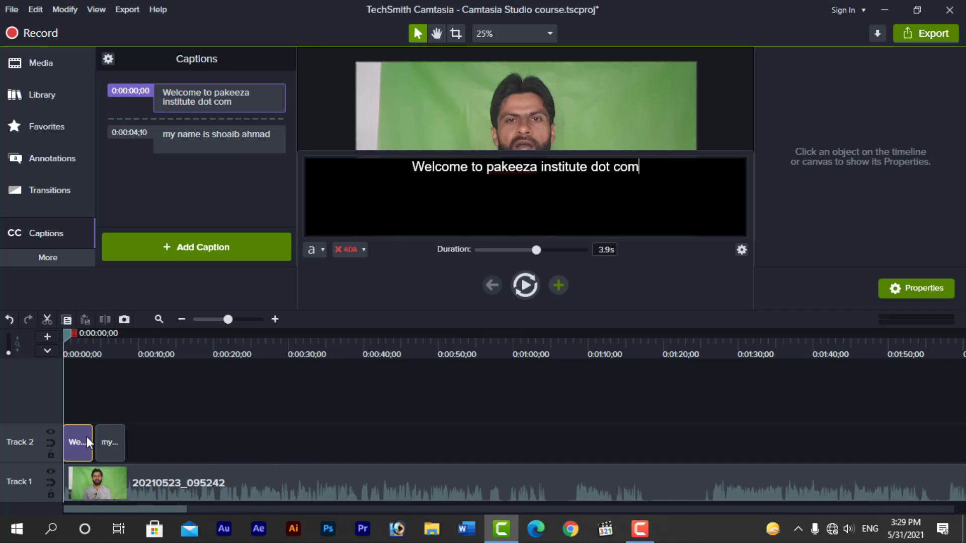
drag(640, 167, 413, 167)
key(ctrl+c)
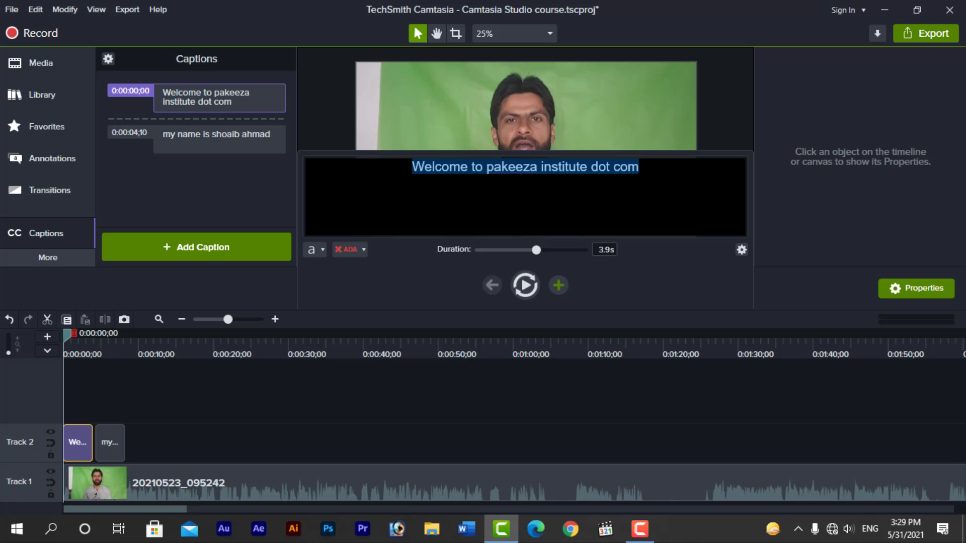
click(136, 348)
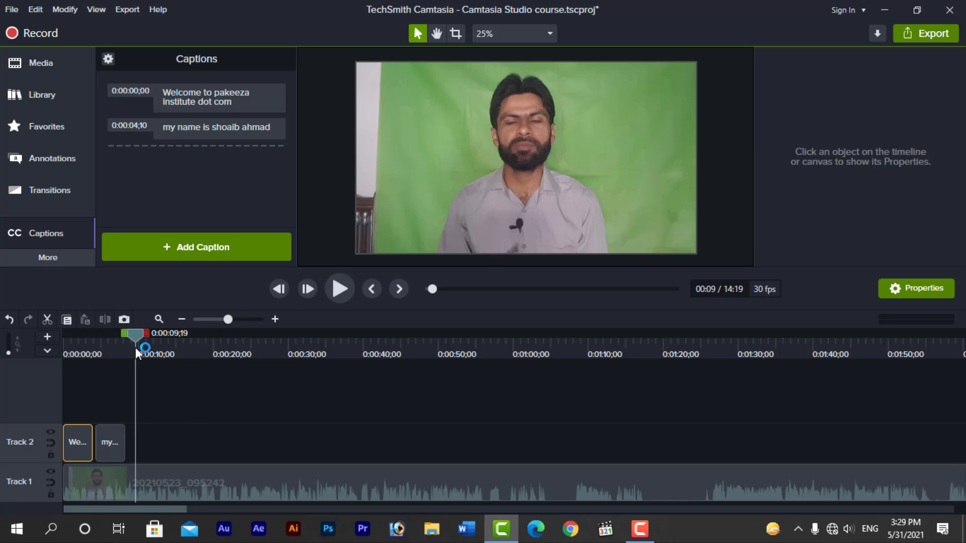
click(127, 339)
click(181, 247)
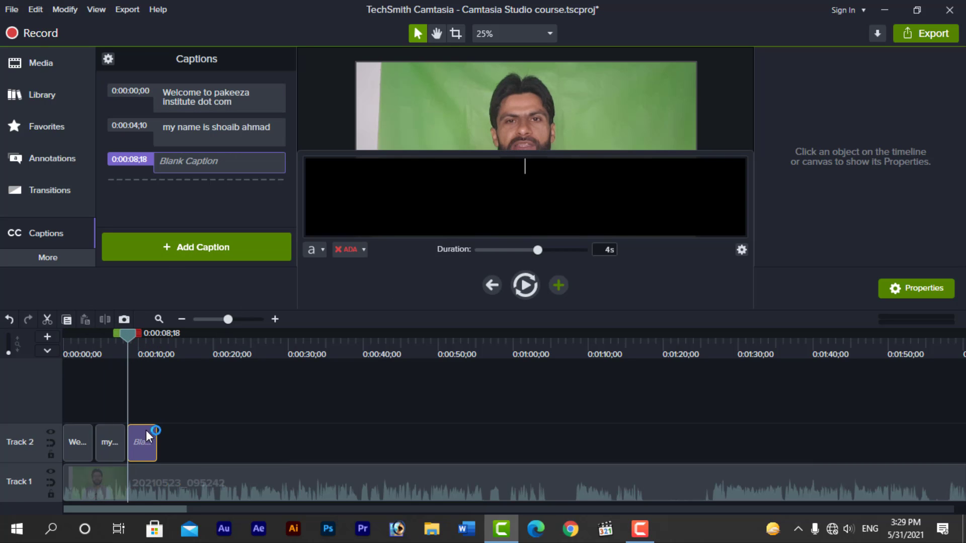
key(ctrl+v)
click(176, 421)
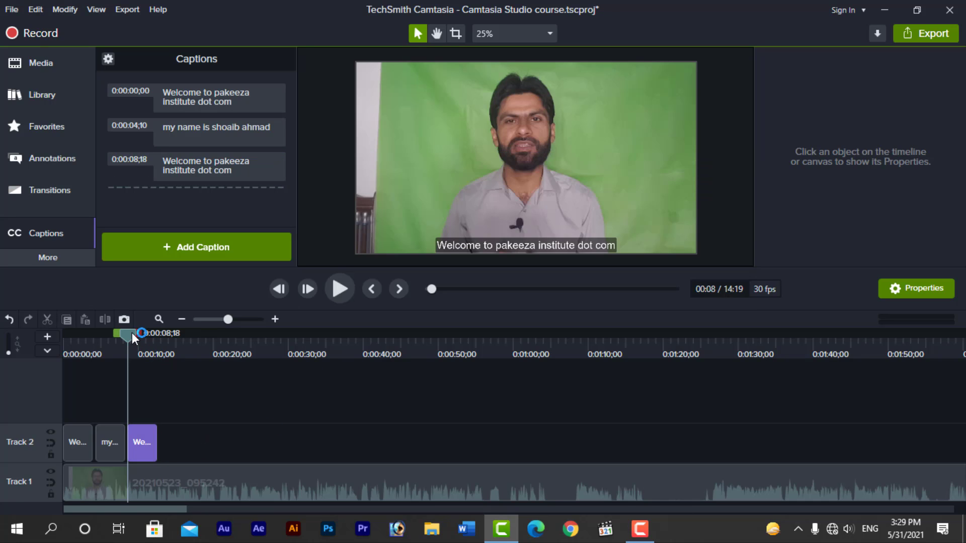
Step: Add a fourth caption at 0:00:13;21 with the second caption's text and close the gap to the preceding caption
drag(131, 336, 164, 349)
click(110, 443)
key(ctrl+c)
click(196, 247)
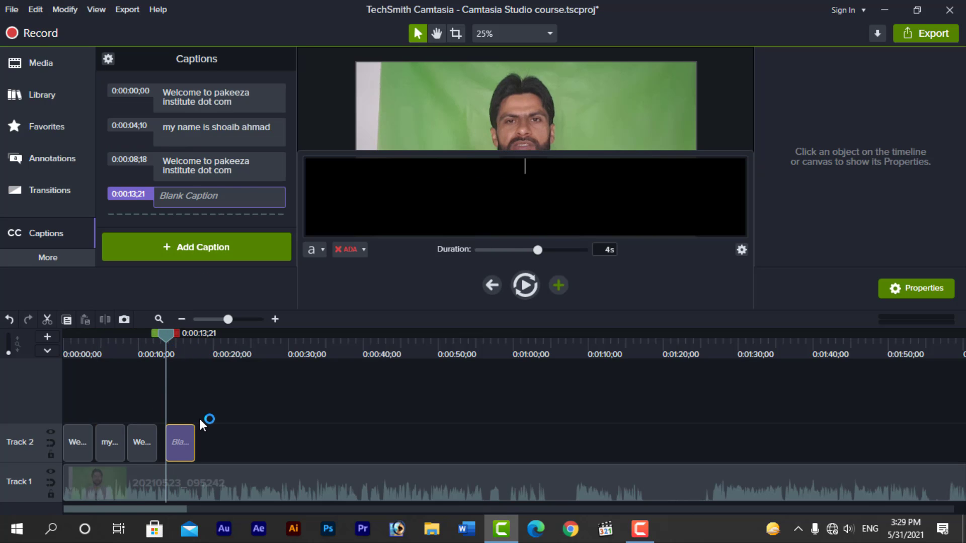
key(ctrl+v)
key(Escape)
drag(147, 443, 170, 446)
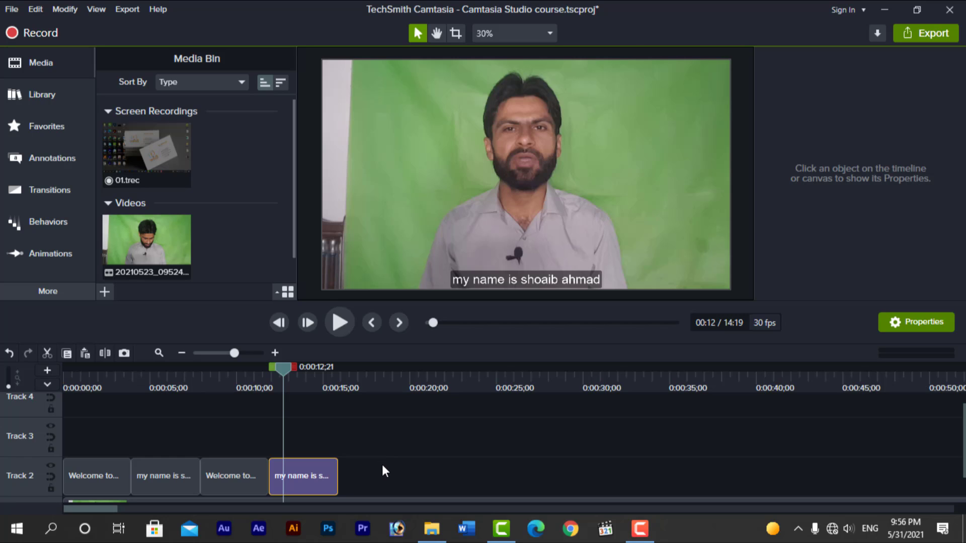
Step: Scrub through the fourth caption to 0:00:15;17 to preview it
drag(288, 368, 310, 404)
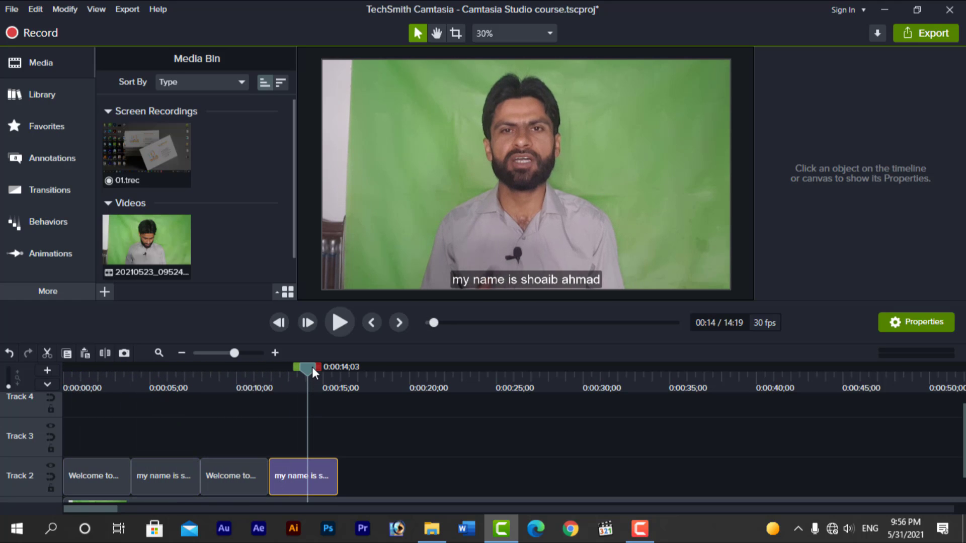
drag(312, 367, 334, 366)
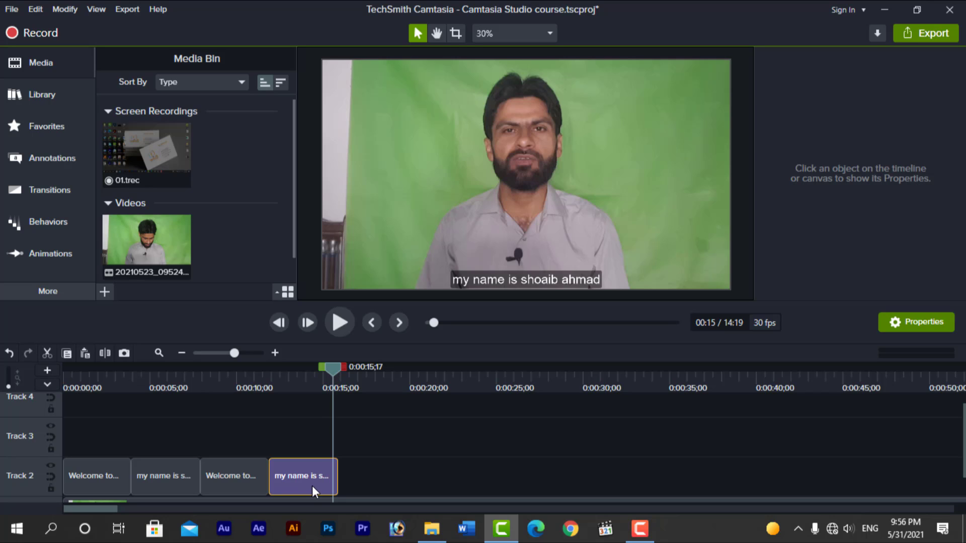
Step: Export the captions to a SubRip (.srt) file named Subtitles in the Camtasia Projects folder
double_click(296, 475)
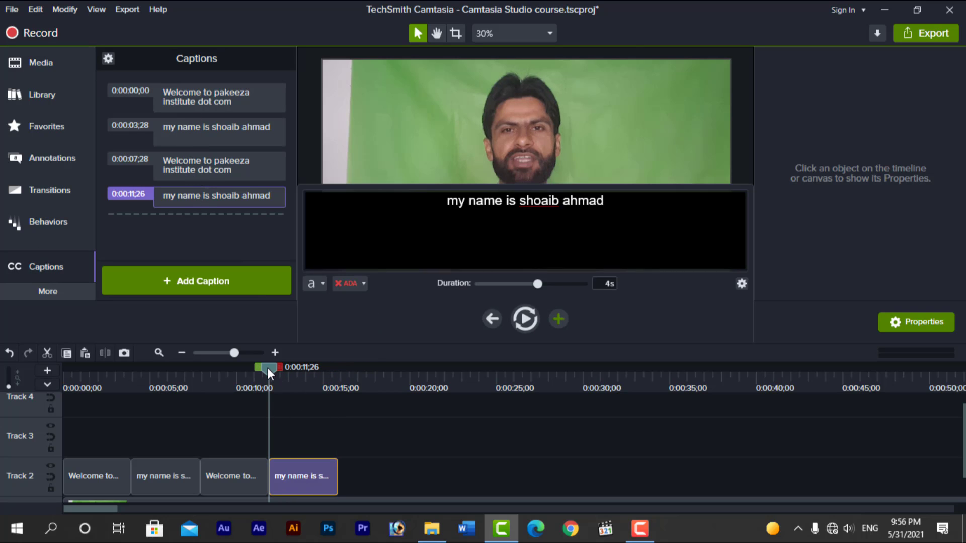
drag(270, 372, 333, 373)
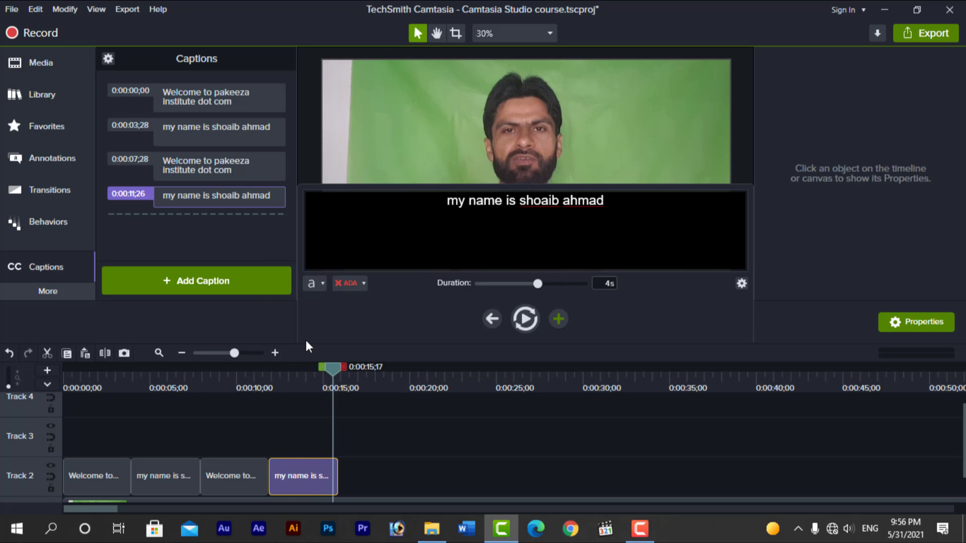
click(108, 60)
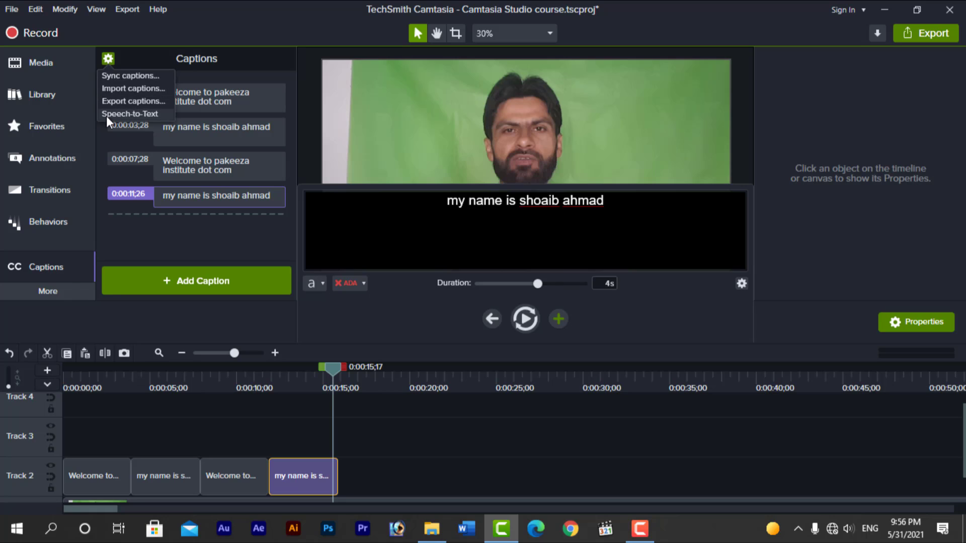
click(144, 101)
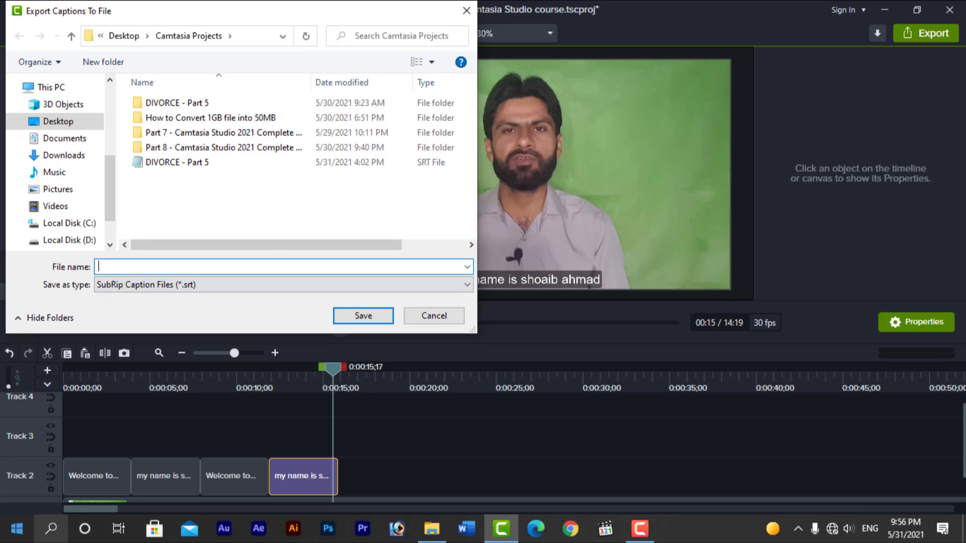
text(Sub)
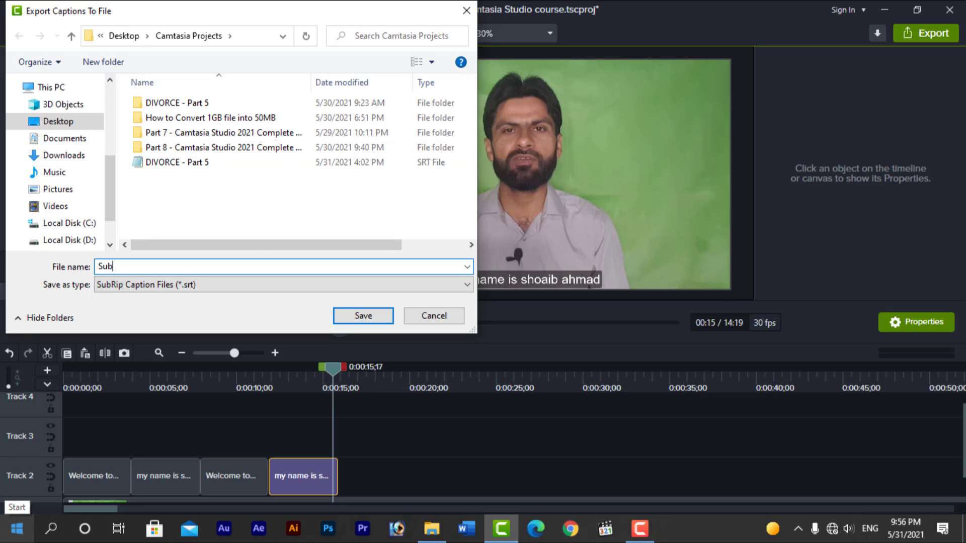
text(titles)
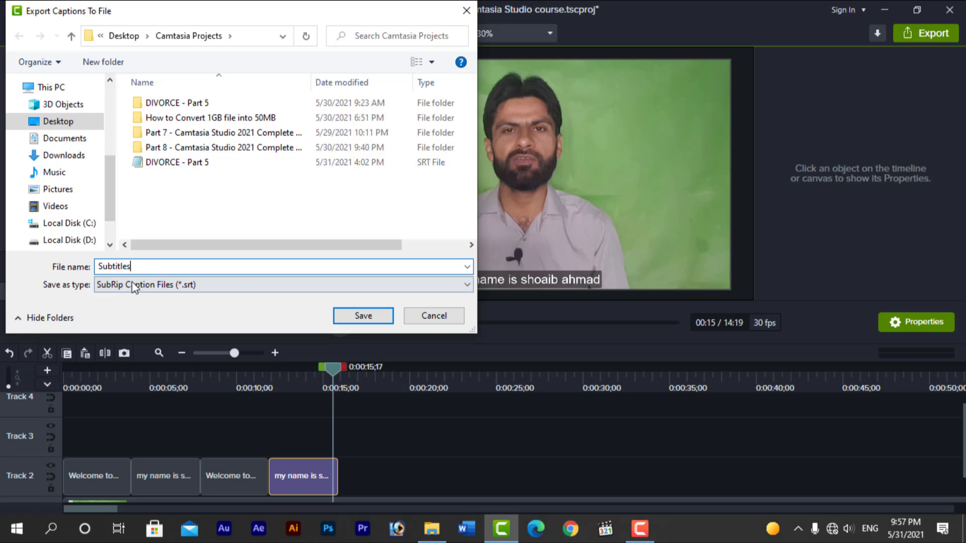
click(363, 315)
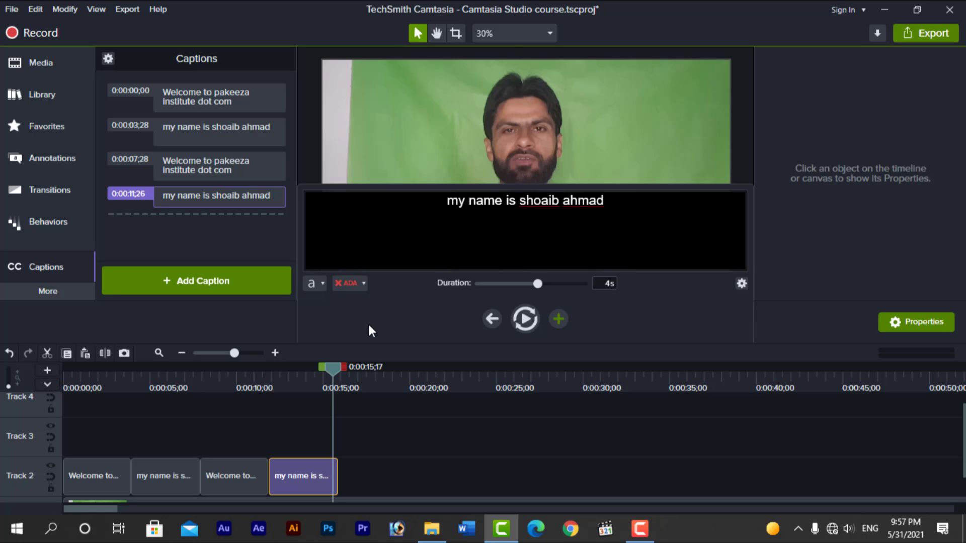
click(366, 435)
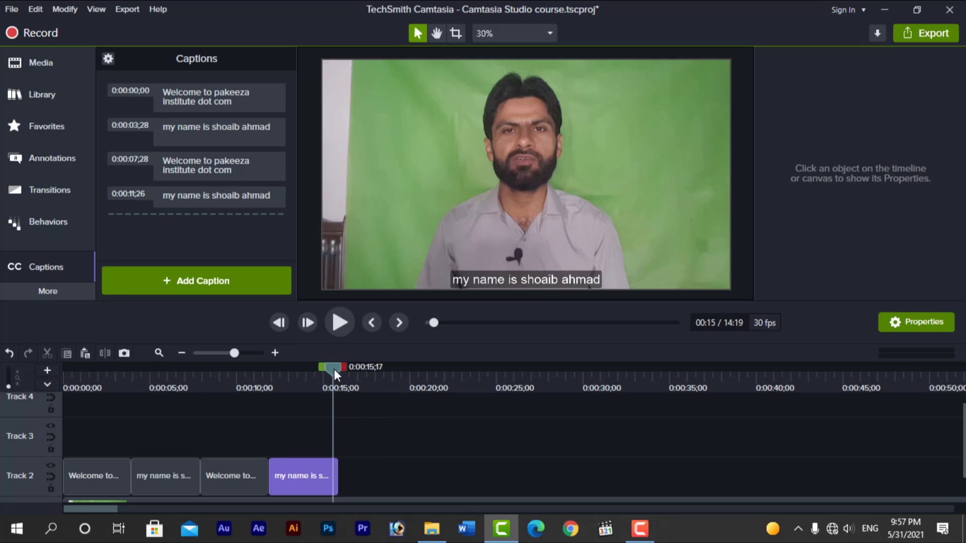
Step: Import the captions from the Subtitles SRT file and place them on Track 3 starting at 0:00:16;22
drag(334, 369, 355, 375)
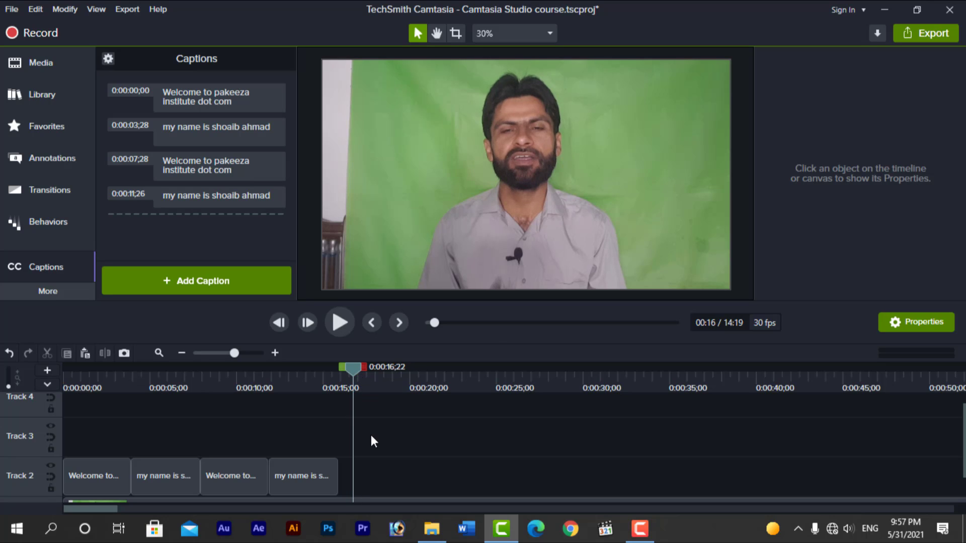
click(111, 61)
click(117, 92)
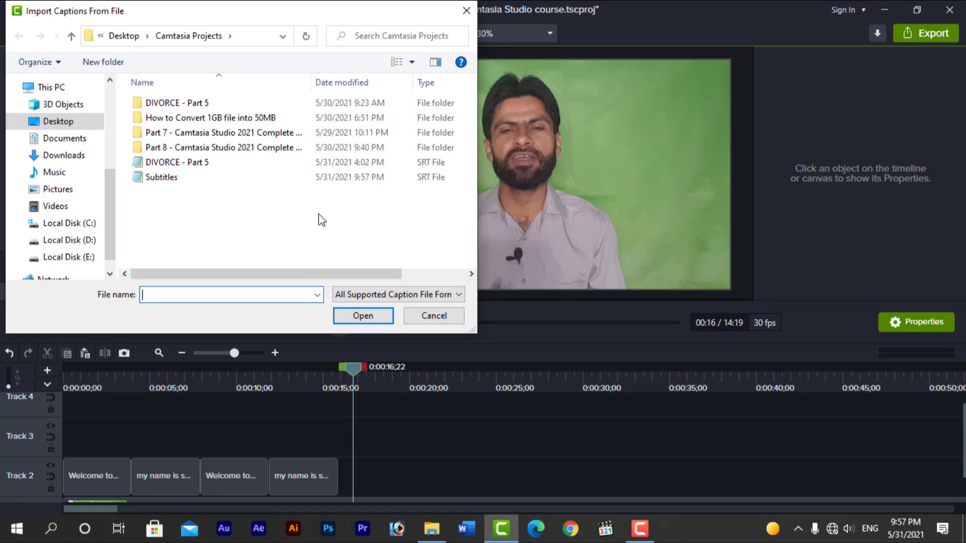
click(161, 177)
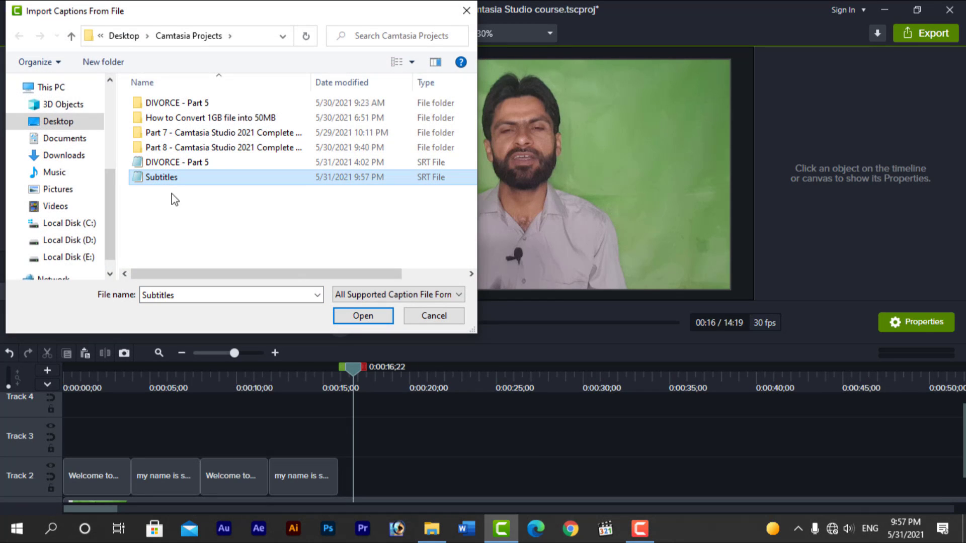
click(355, 317)
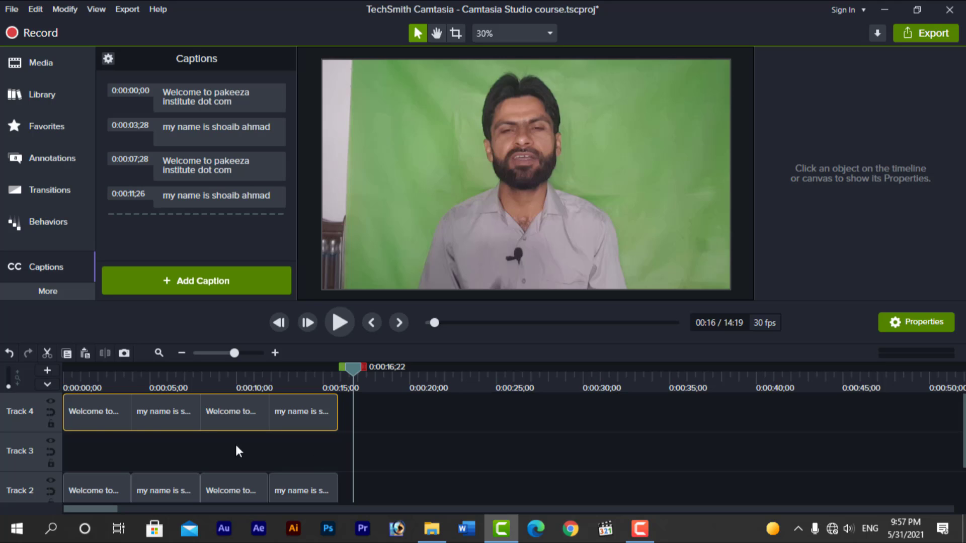
drag(96, 413, 391, 442)
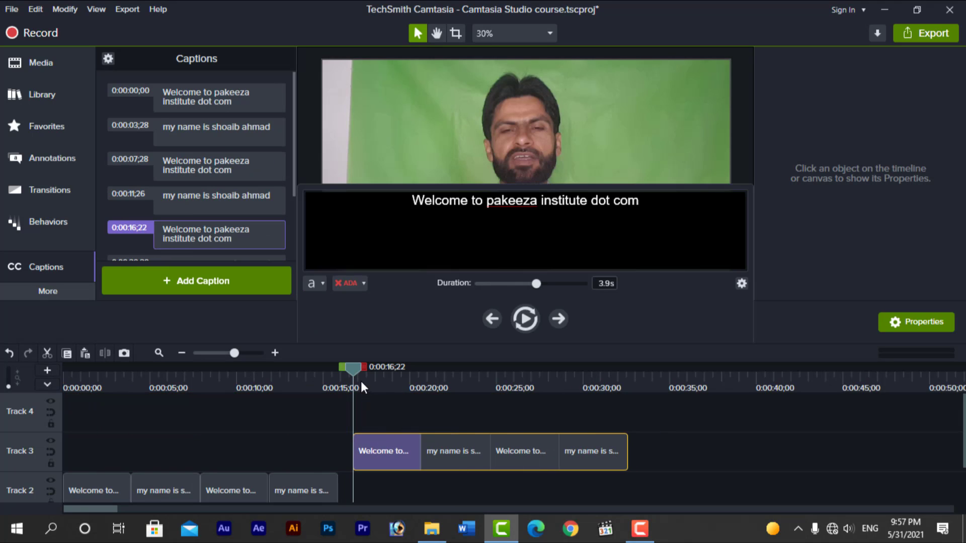
Step: Play the imported captions from 0:00:16;12 to preview them on the video
click(418, 409)
drag(354, 374, 348, 373)
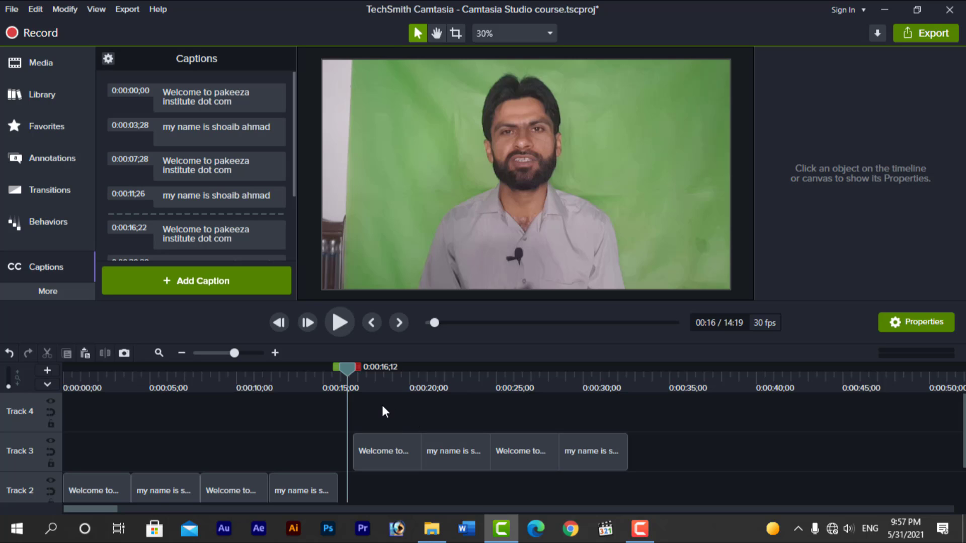
key(space)
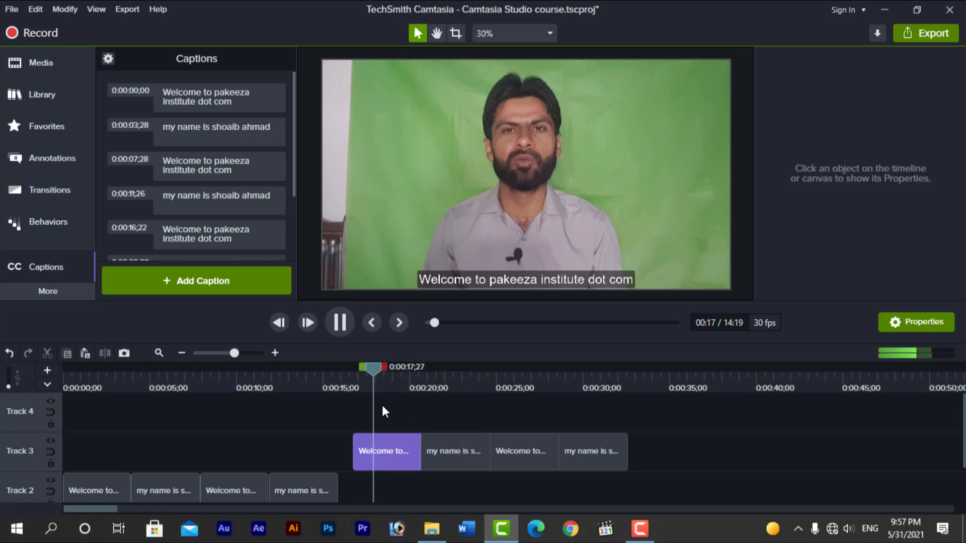
key(space)
Step: Delete the imported captions from Track 3
click(391, 444)
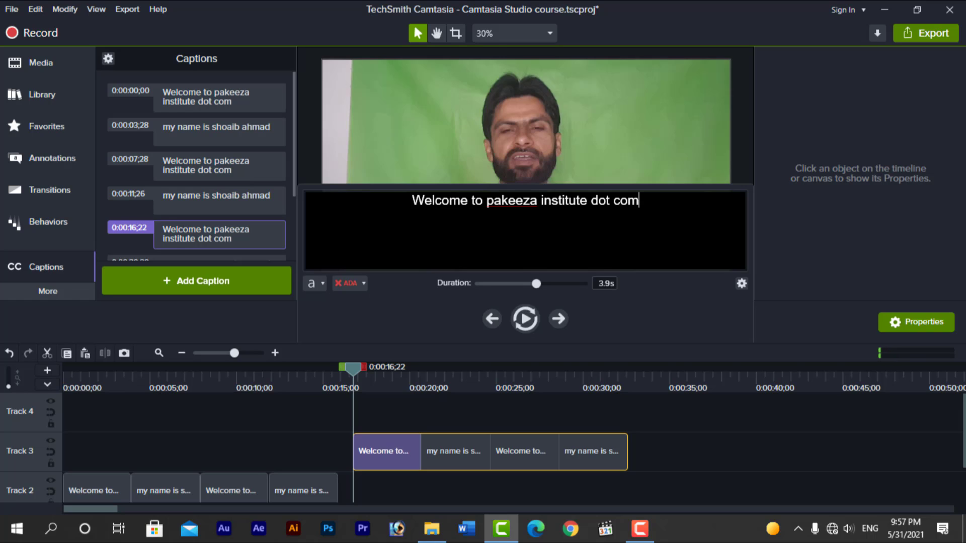
click(418, 407)
drag(379, 416, 627, 457)
key(Delete)
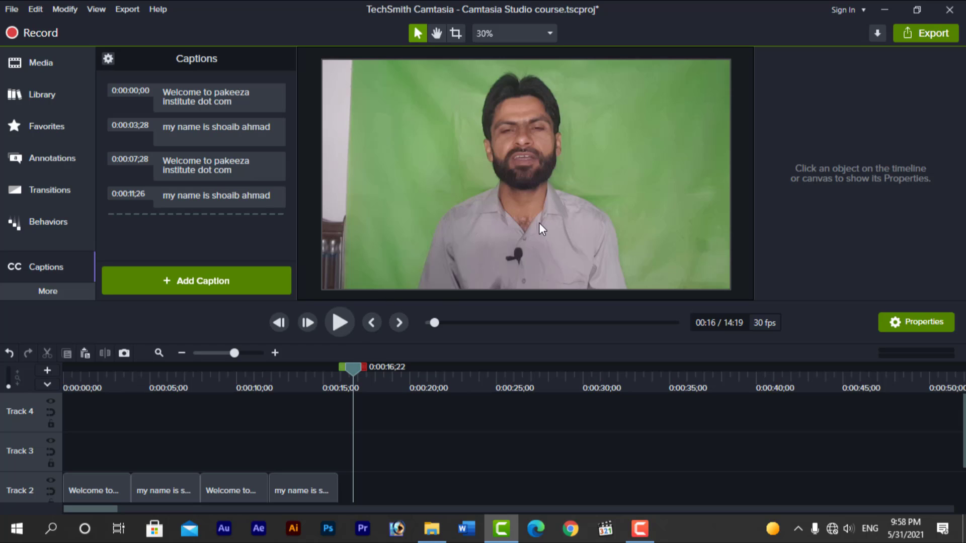
Step: Select the timeline range from 0:00:00;00 to 0:00:15;26 and clear that selection
drag(357, 370, 301, 375)
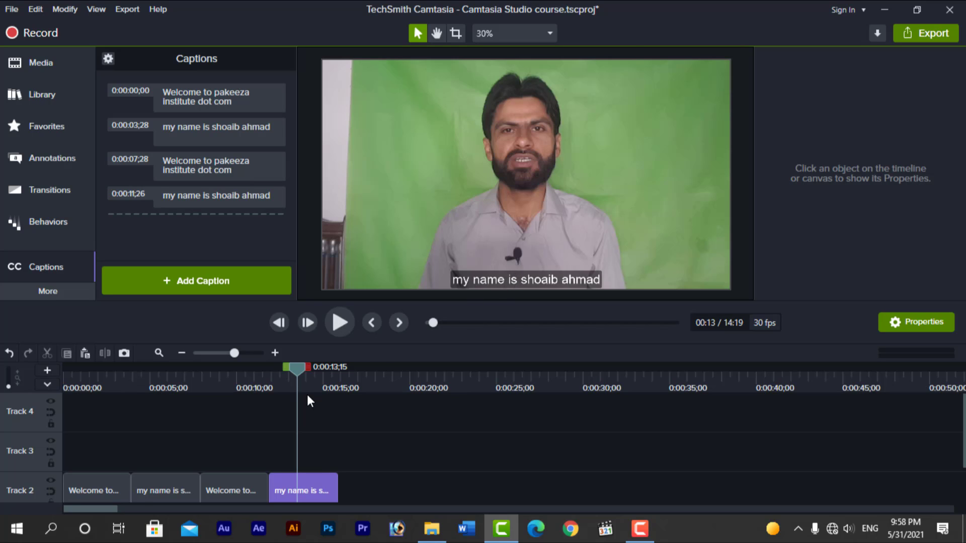
drag(297, 368, 53, 382)
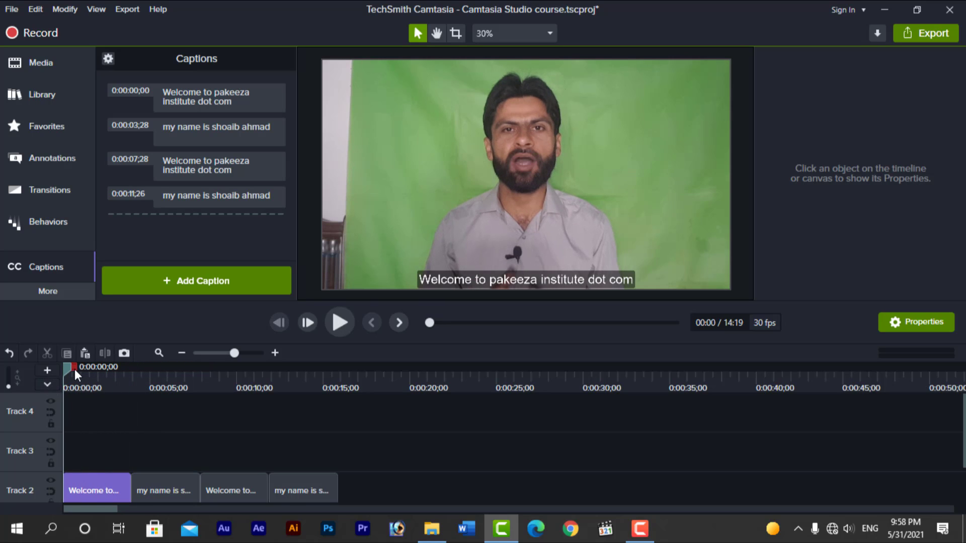
drag(73, 364, 355, 366)
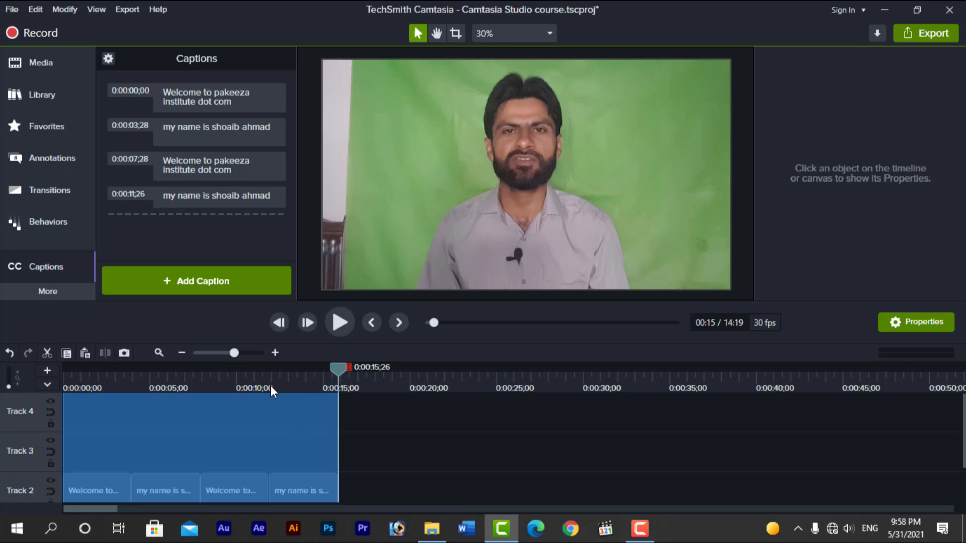
right_click(279, 443)
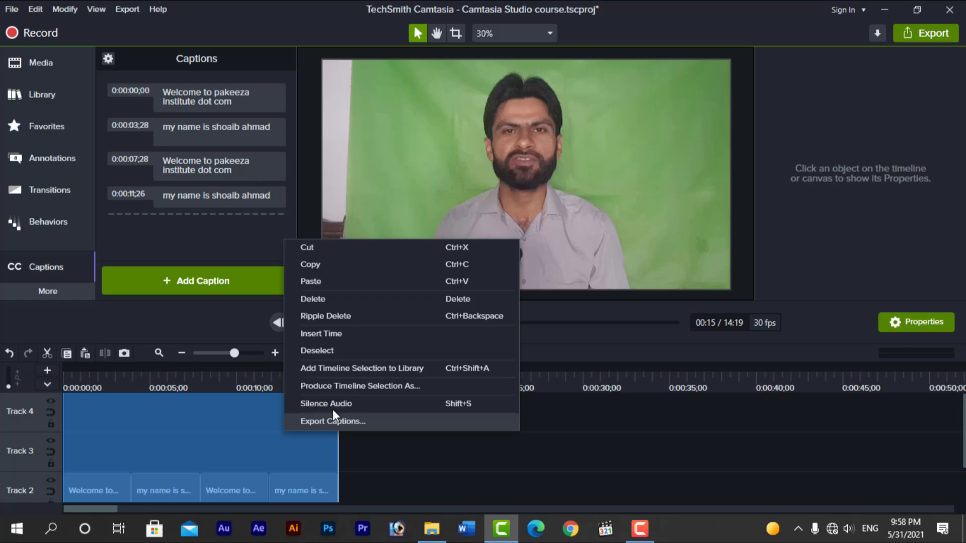
click(320, 349)
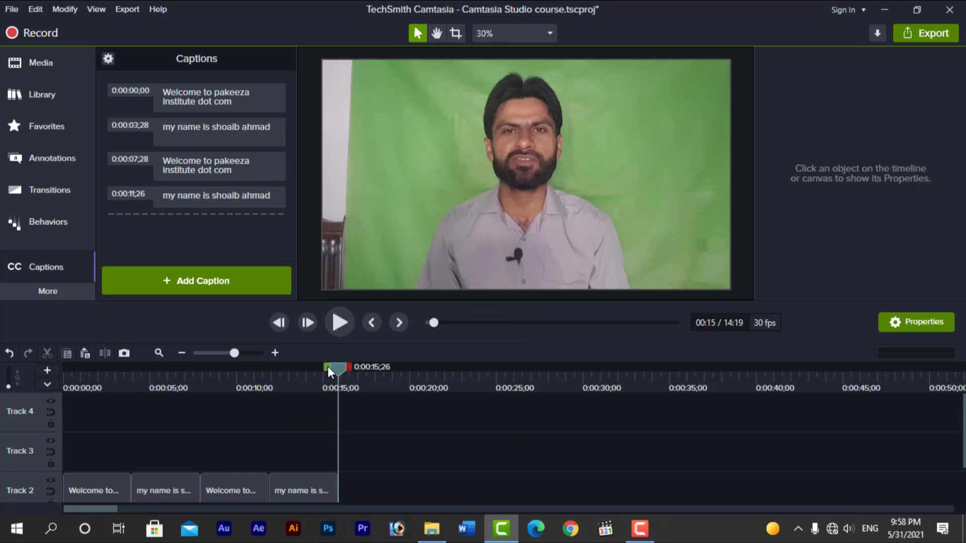
Step: Extend the timeline selection from 0:00:15;26 back to 0:00:00;00 and open the Production Wizard for that range
drag(327, 366, 41, 394)
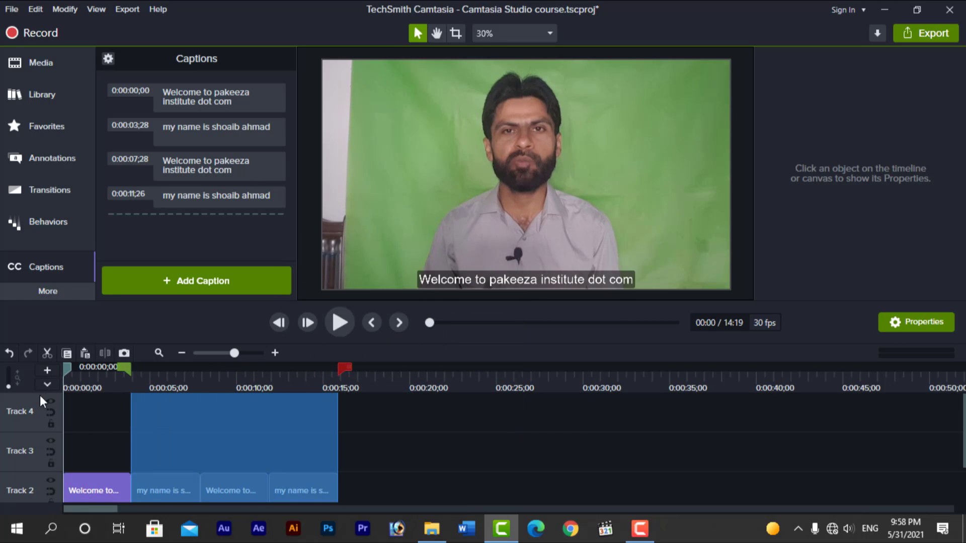
drag(128, 367, 20, 382)
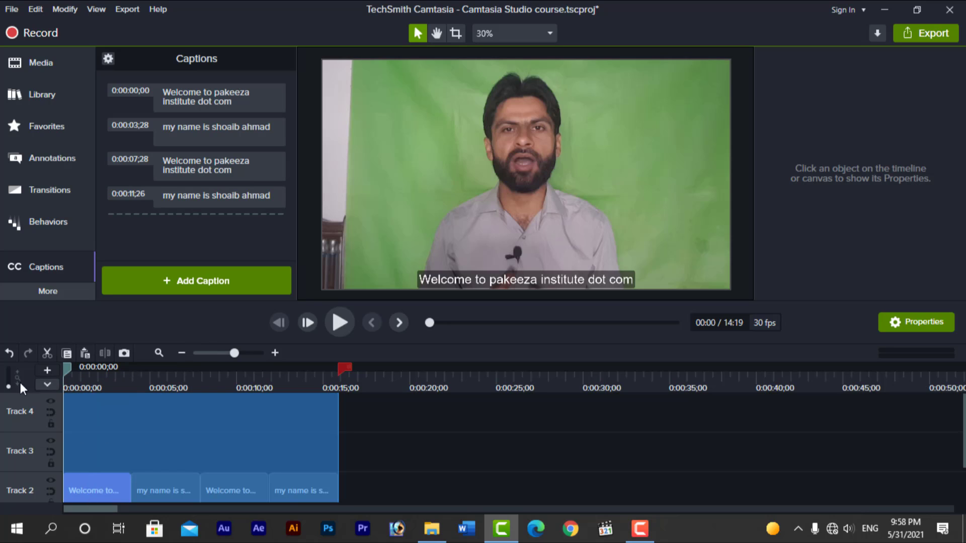
right_click(221, 438)
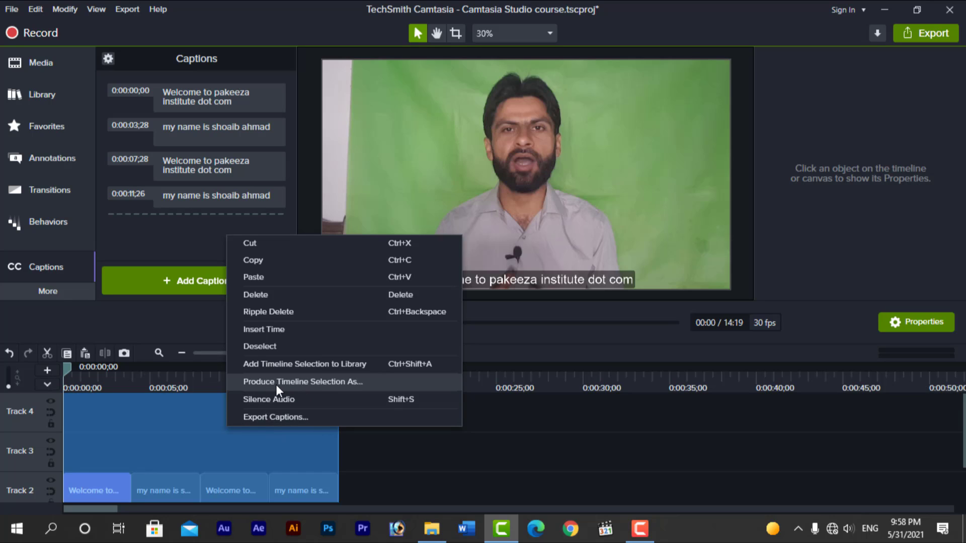
click(344, 384)
drag(418, 53, 255, 52)
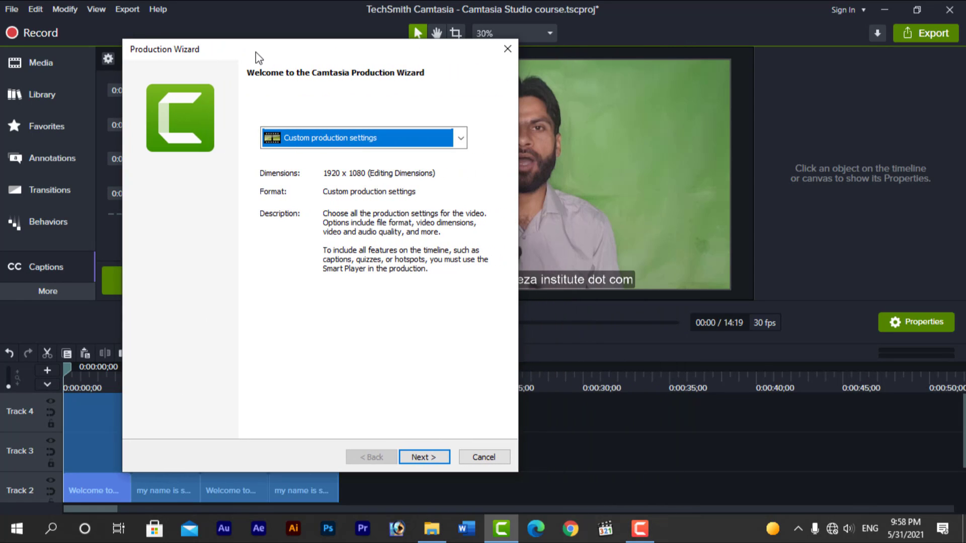
drag(214, 53, 338, 64)
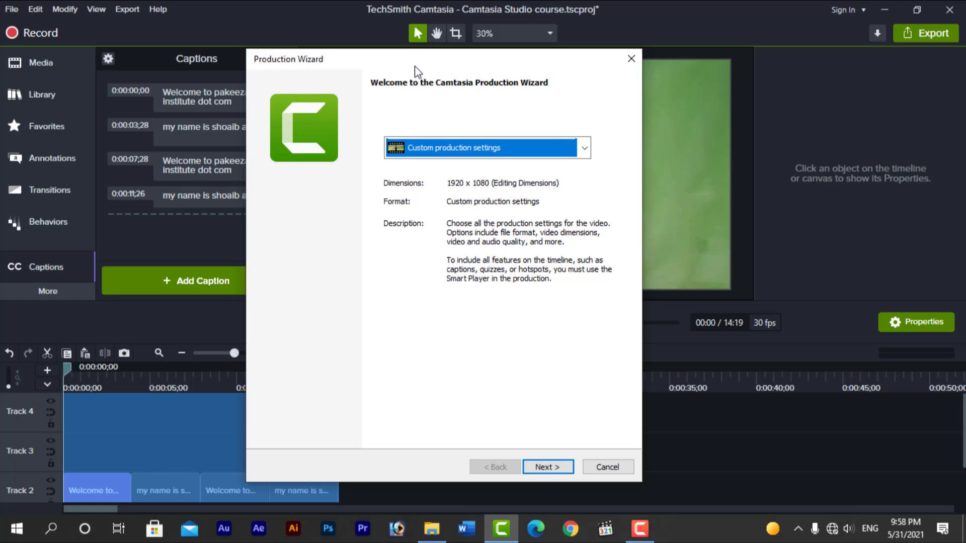
drag(414, 65, 472, 49)
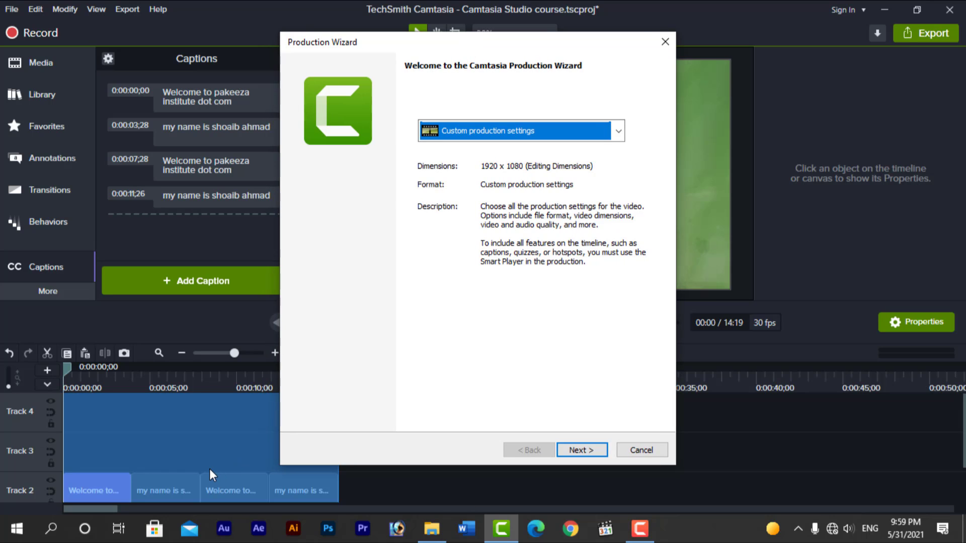
Step: Look through the production presets and choose 720 Subtitles
click(561, 138)
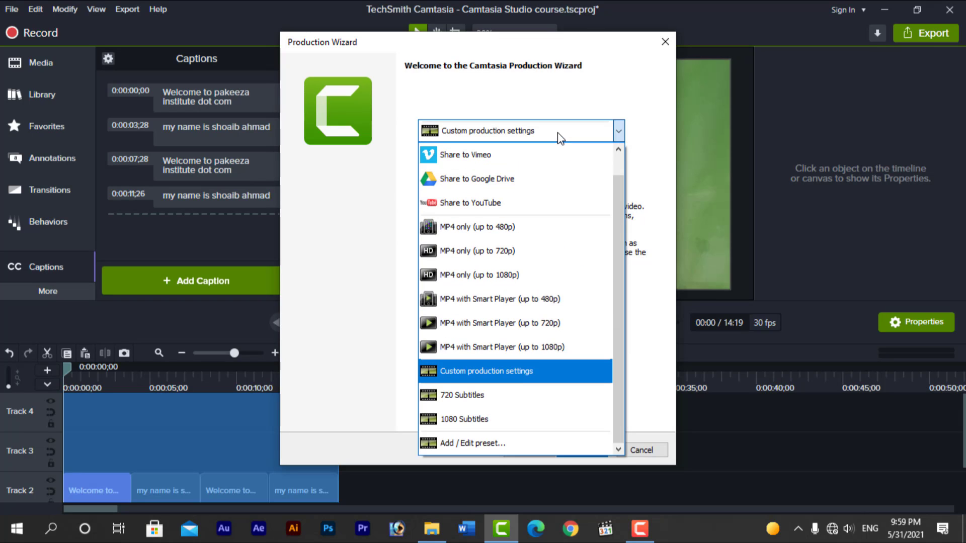
click(588, 56)
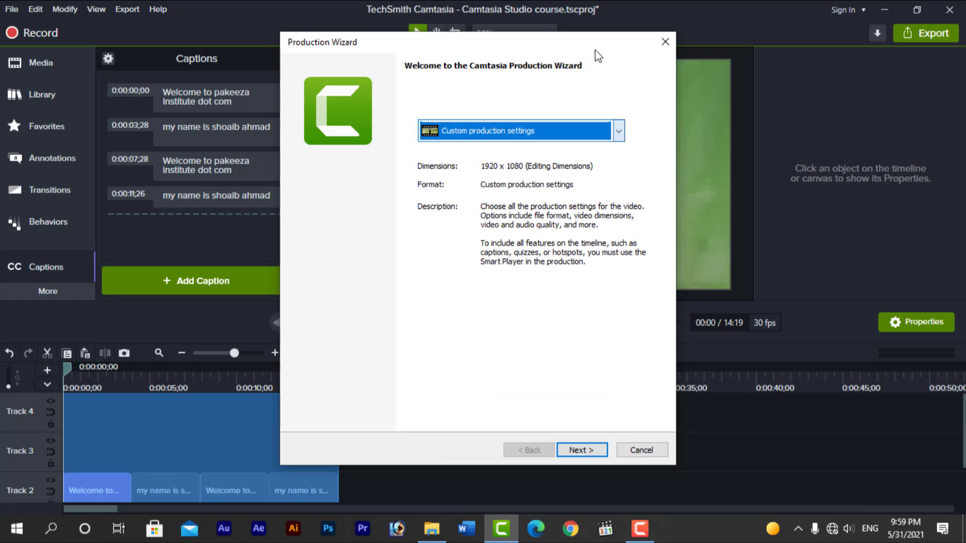
click(540, 144)
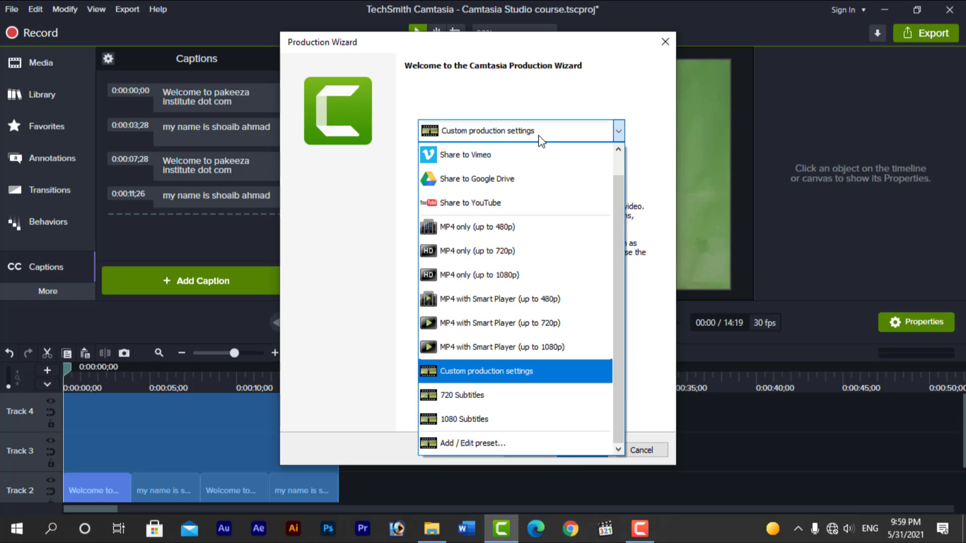
click(462, 396)
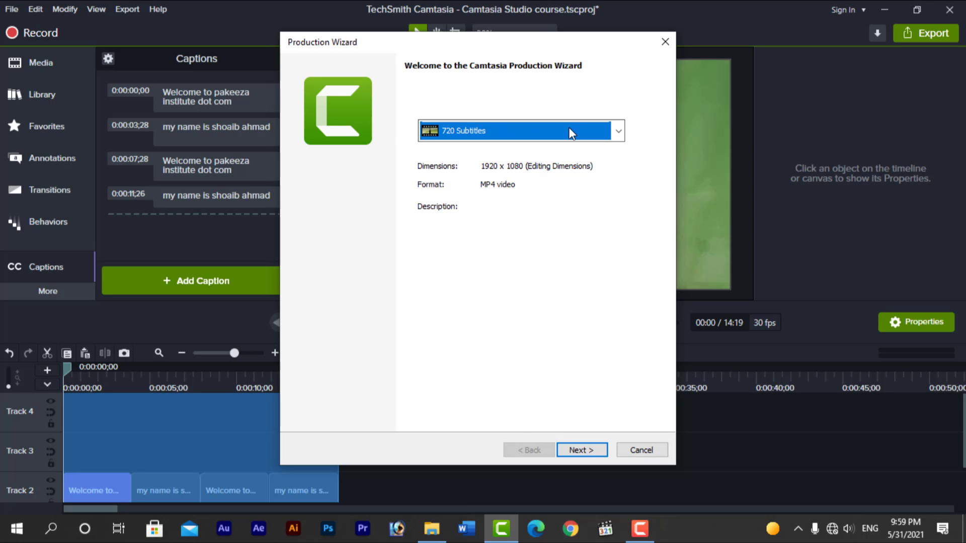
Step: Set the production preset to MP4 only (up to 720p) and continue to the production name and folder settings
click(523, 132)
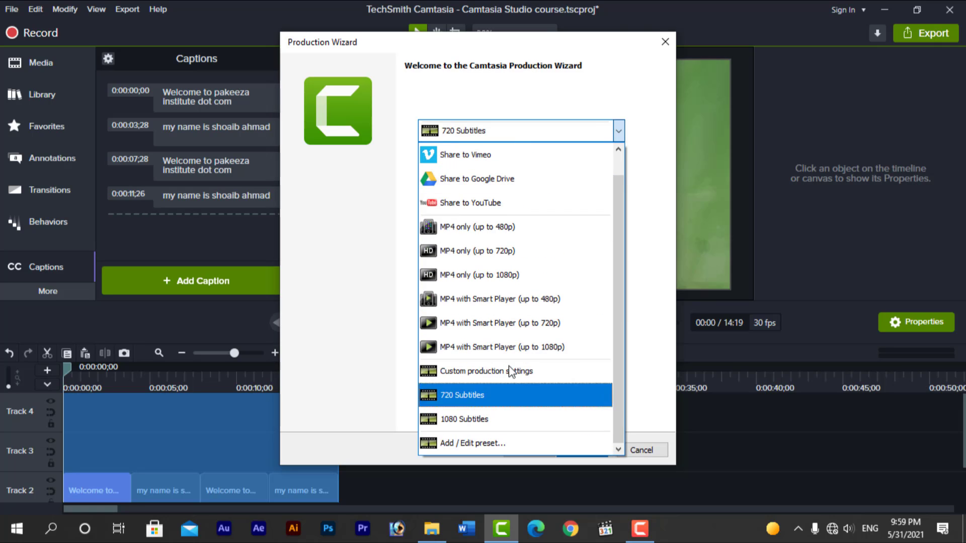
click(488, 249)
click(585, 450)
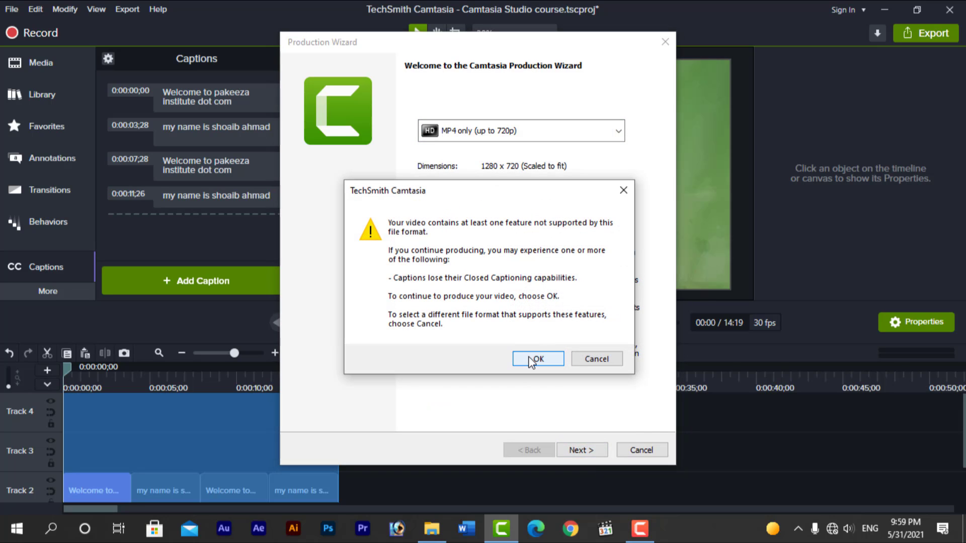
click(536, 359)
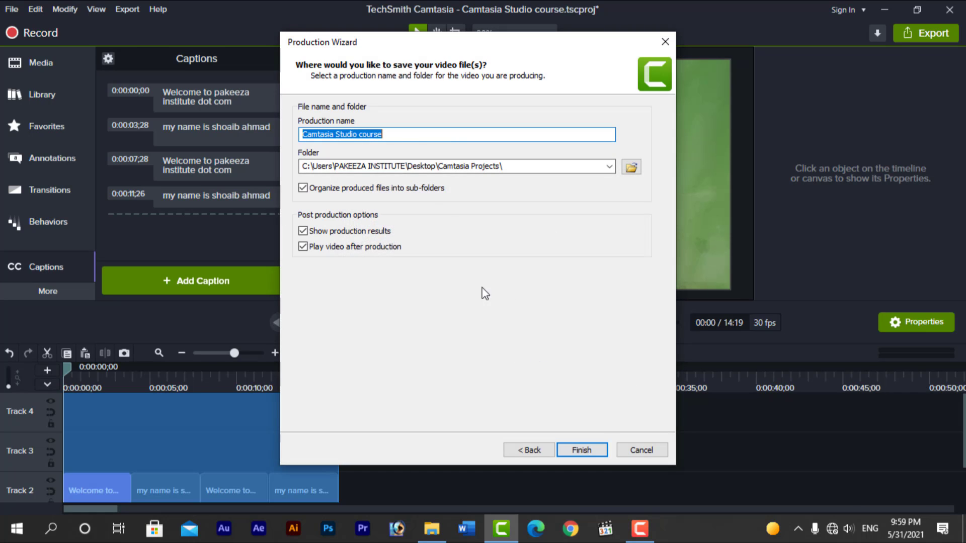
Step: Produce the timeline selection under the production name Subtitles, and close the played video and the production results
text(Subtitles)
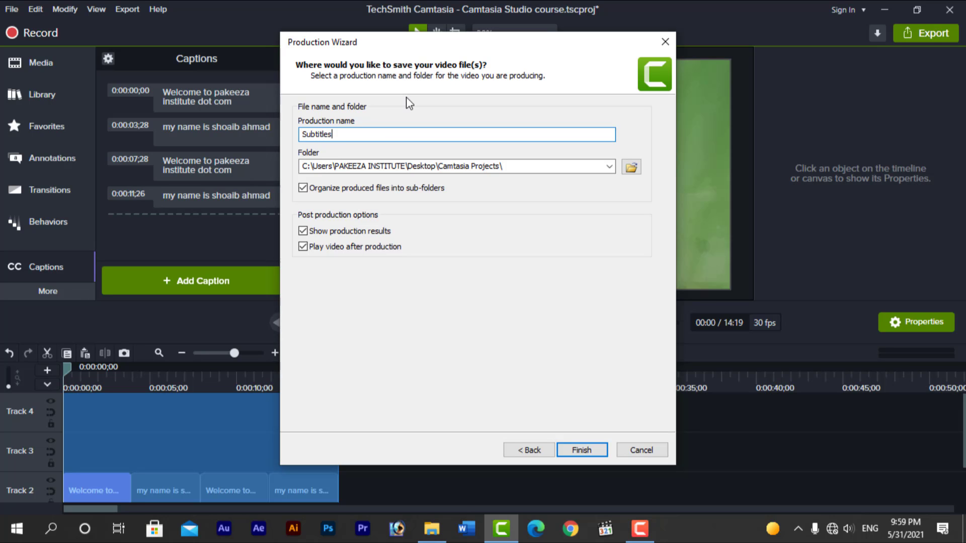
click(580, 450)
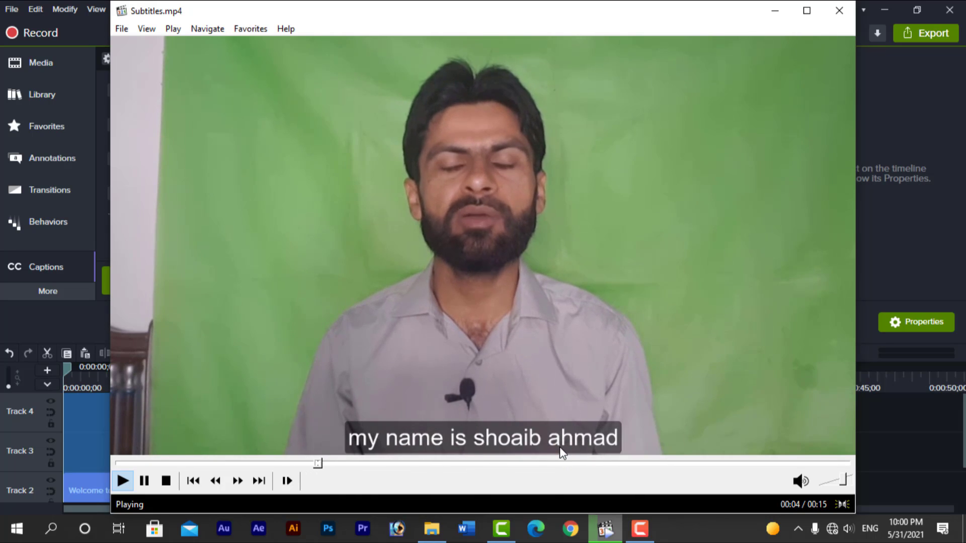
click(849, 13)
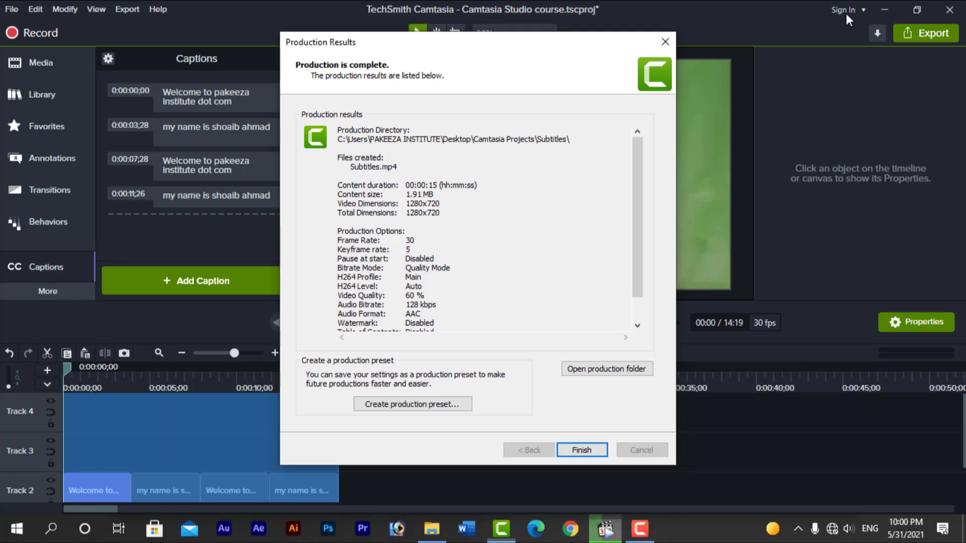
click(663, 44)
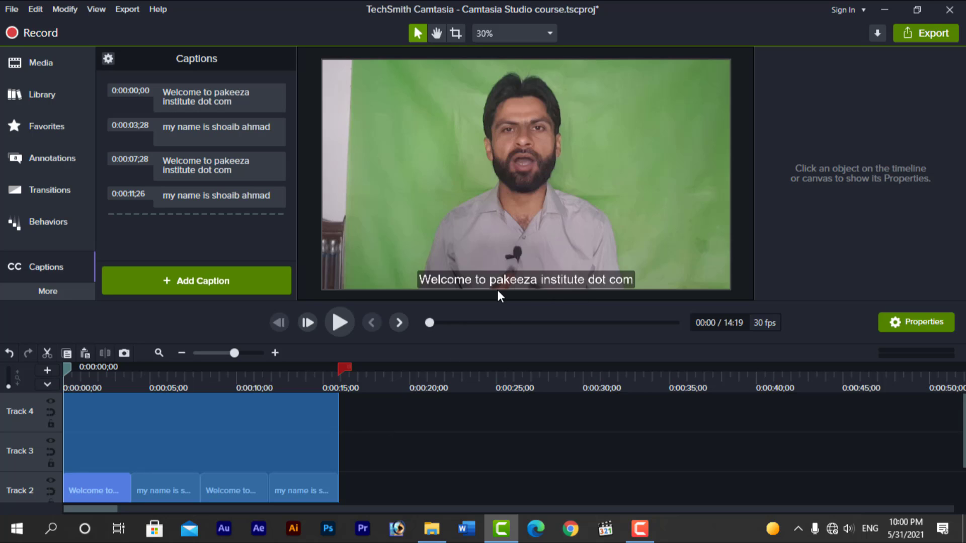
Step: Start producing the timeline selection again and open the Smart Player options of the 720 Subtitles preset for editing
right_click(306, 444)
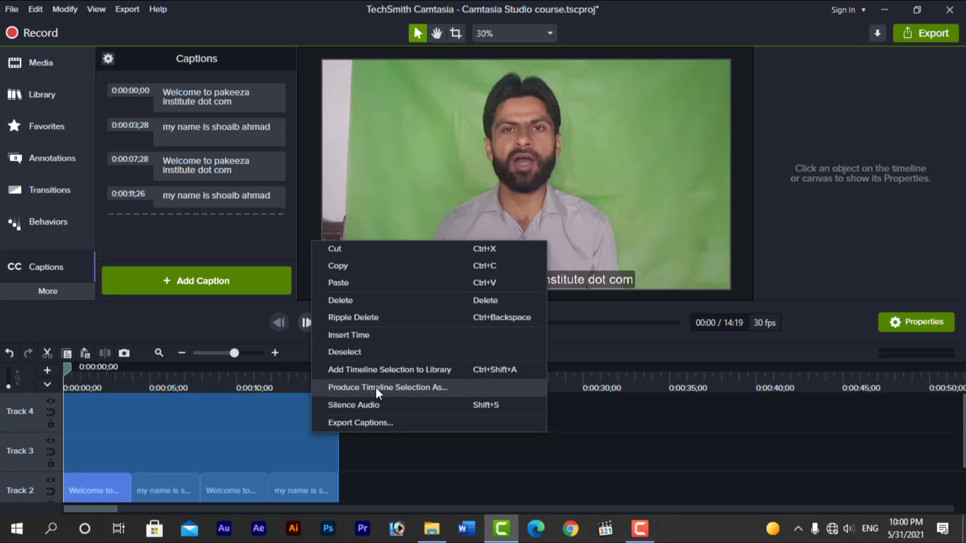
click(390, 387)
click(507, 134)
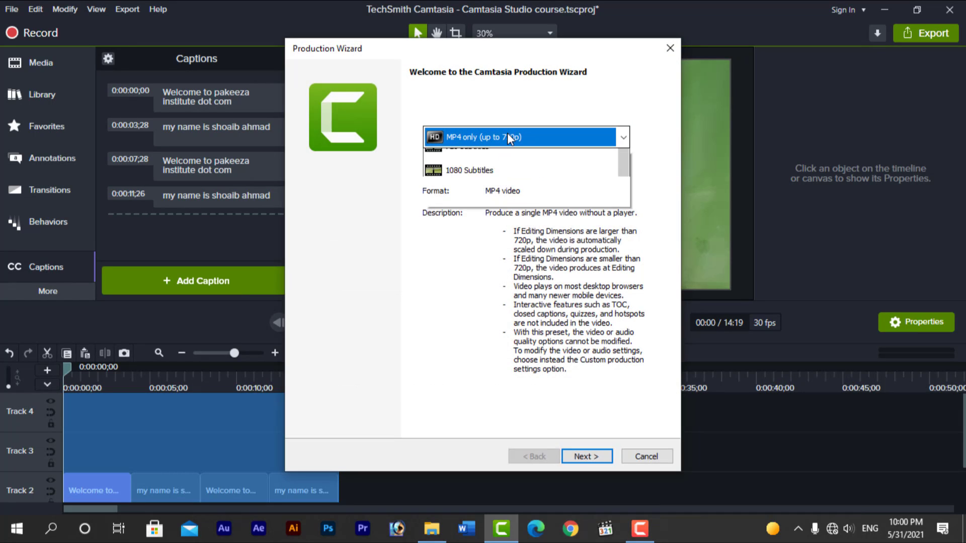
click(490, 401)
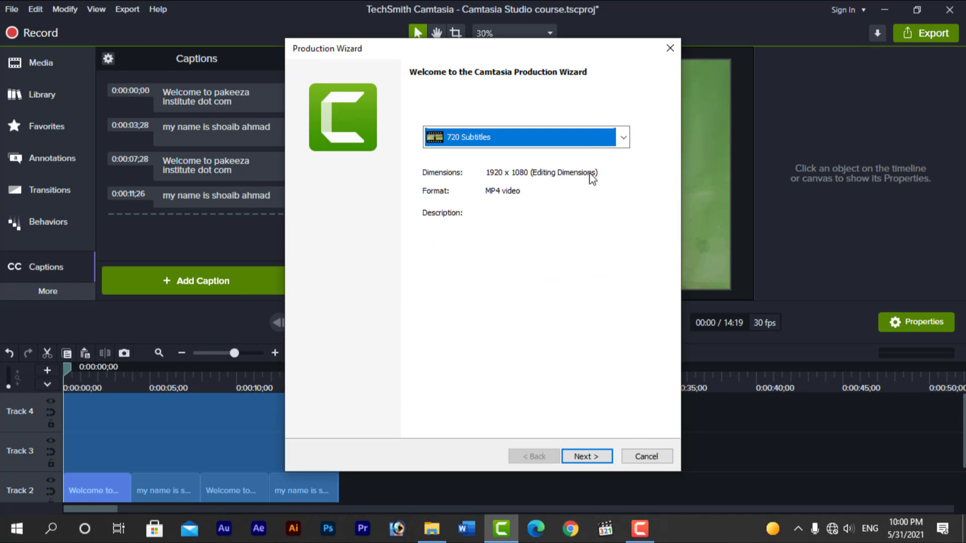
click(584, 138)
click(475, 447)
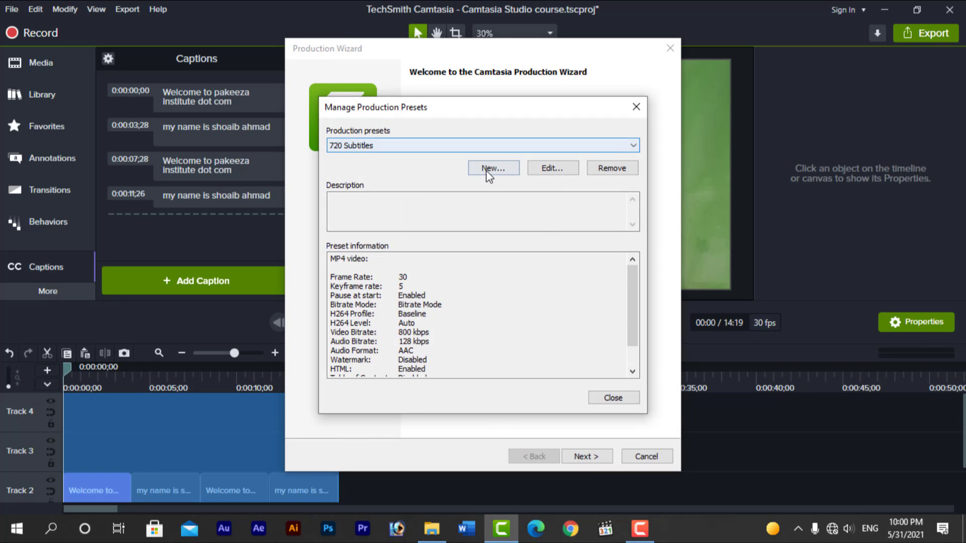
click(554, 168)
drag(438, 57, 352, 65)
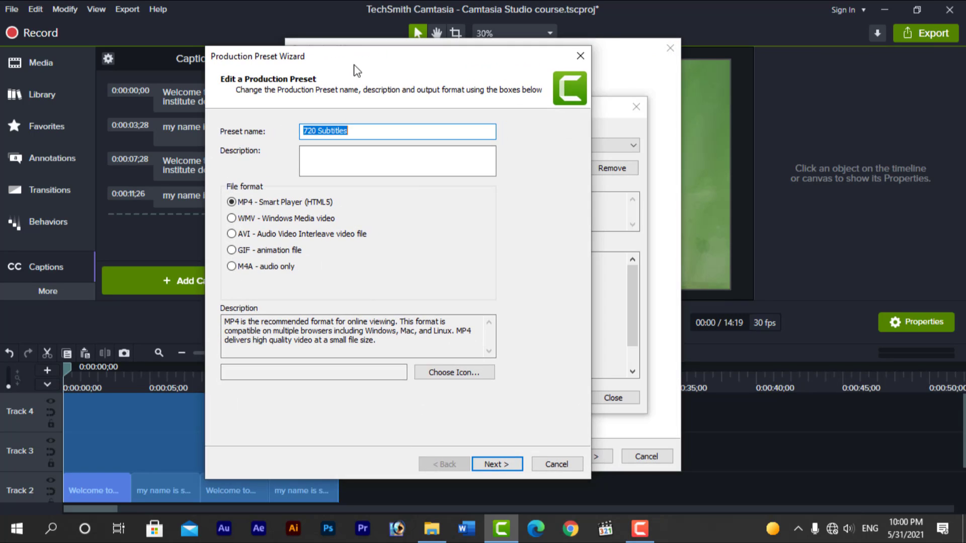
click(497, 463)
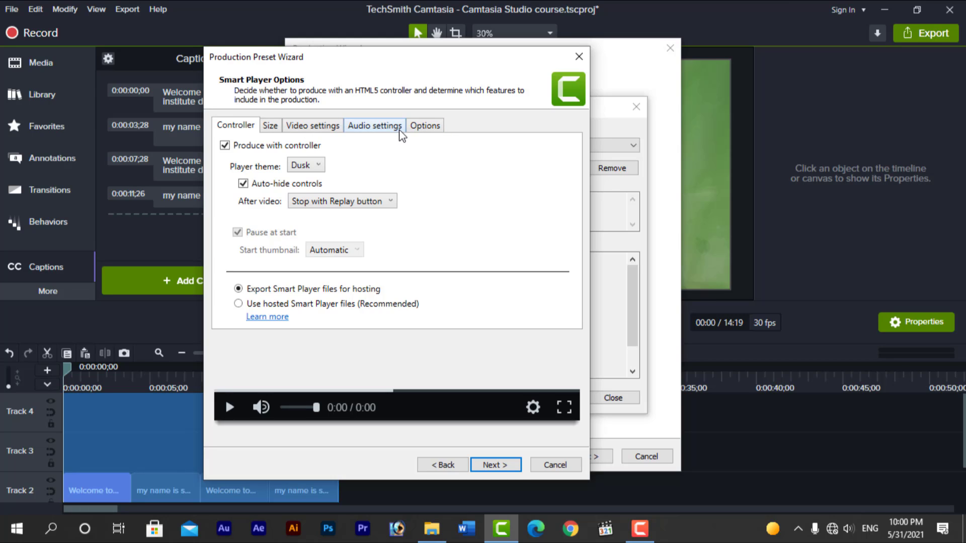
Step: Look through the preset's size, video, audio and other options, including the available caption types
click(422, 128)
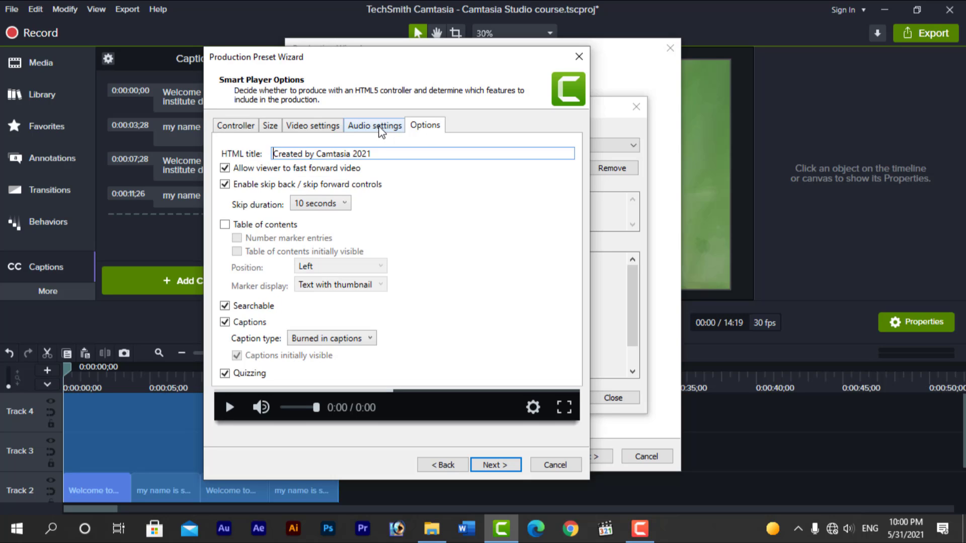
click(311, 126)
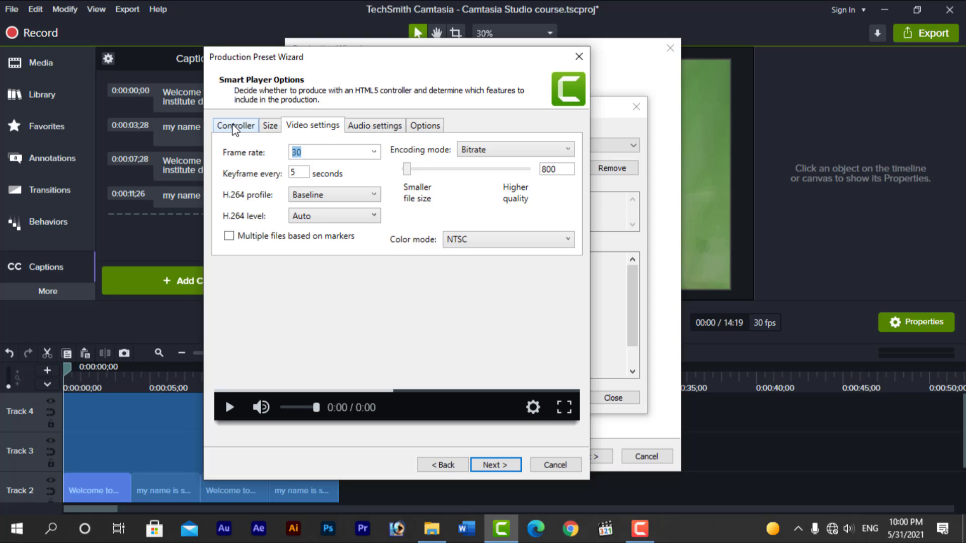
click(271, 129)
click(320, 130)
click(367, 130)
click(415, 127)
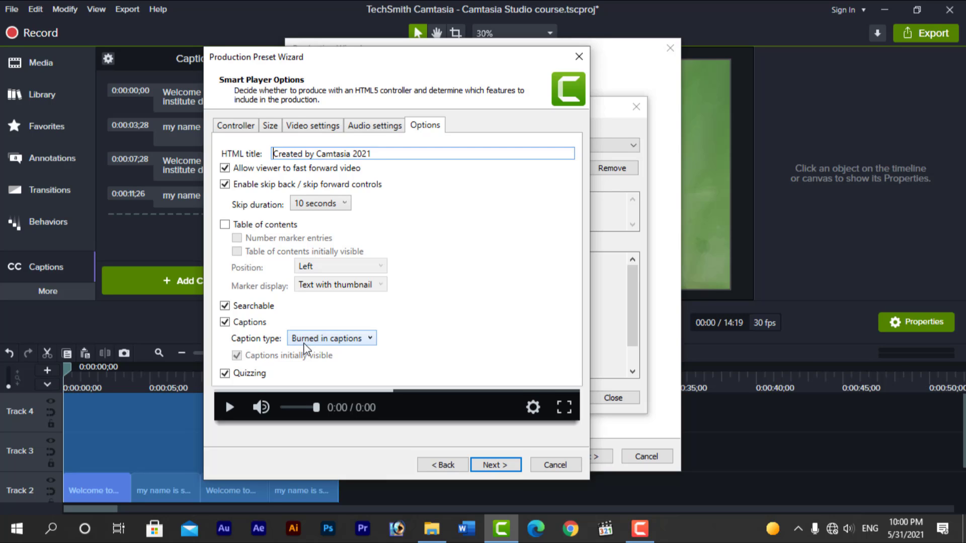
click(369, 340)
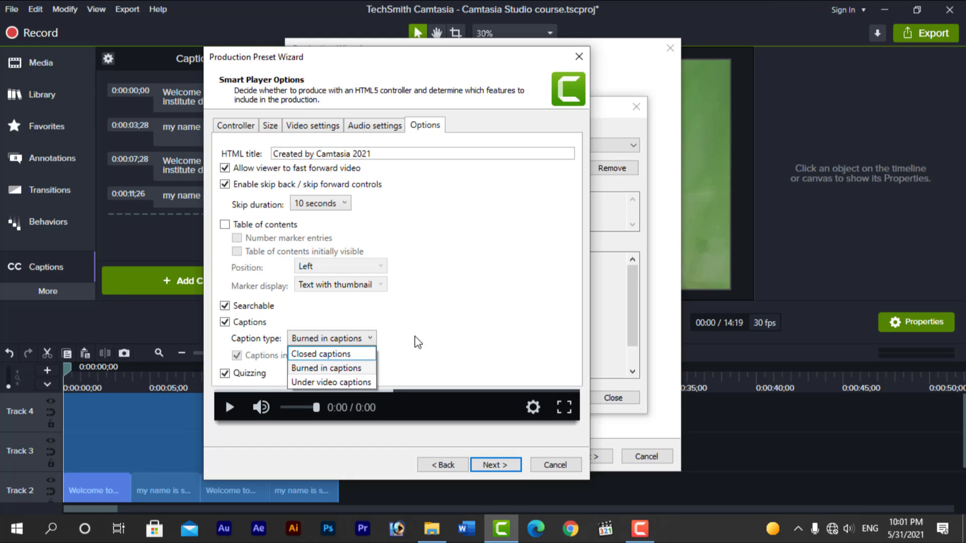
click(447, 331)
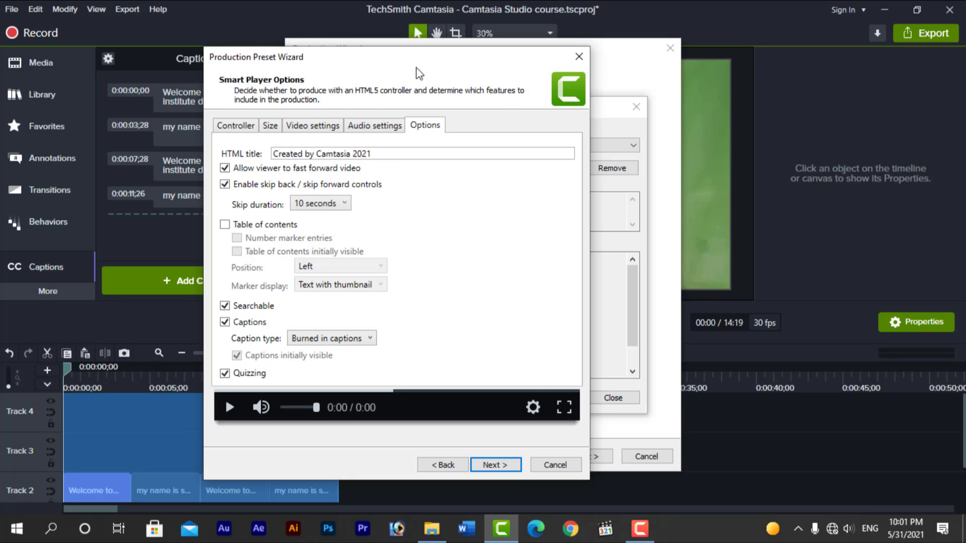
drag(374, 65, 432, 65)
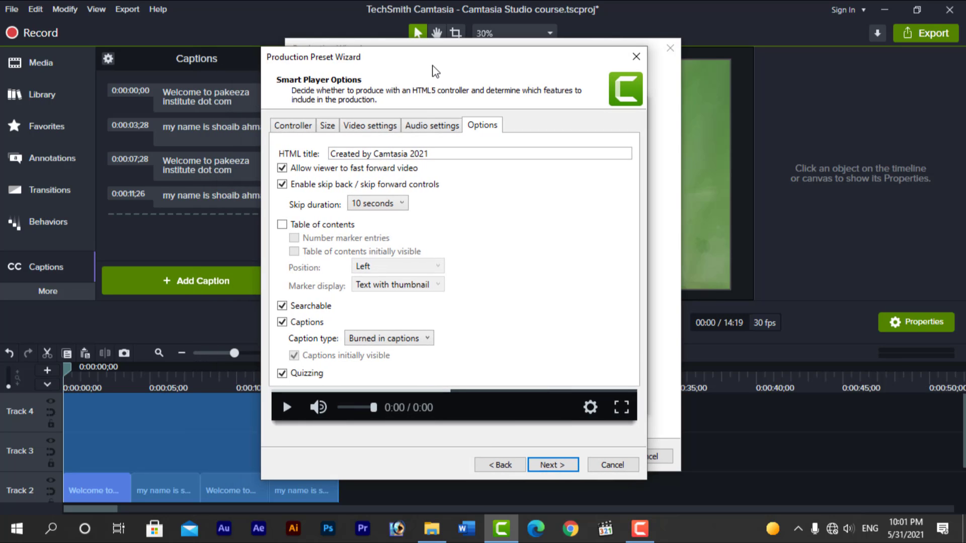
Step: Set the preset's caption type to Closed captions, disable Captions, and finish editing the preset
click(405, 338)
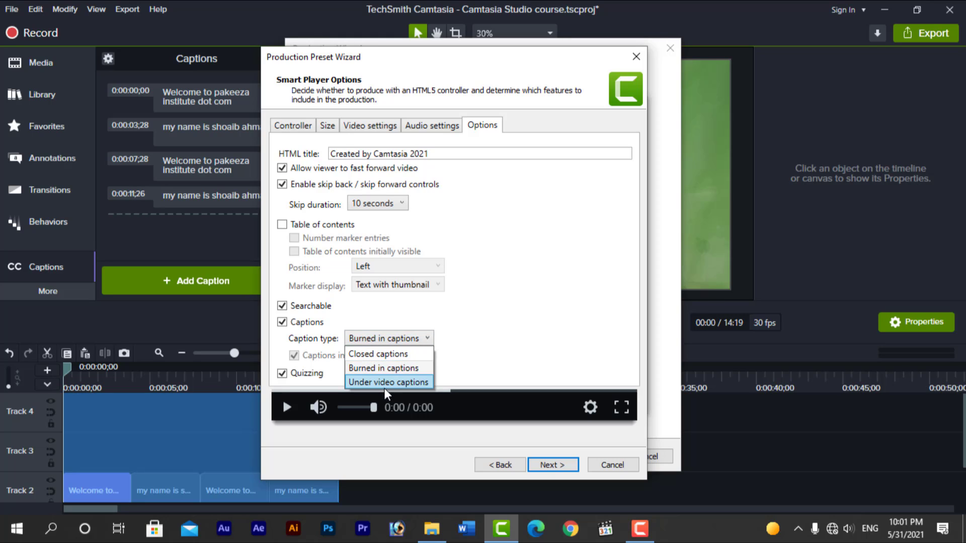
click(391, 354)
click(282, 322)
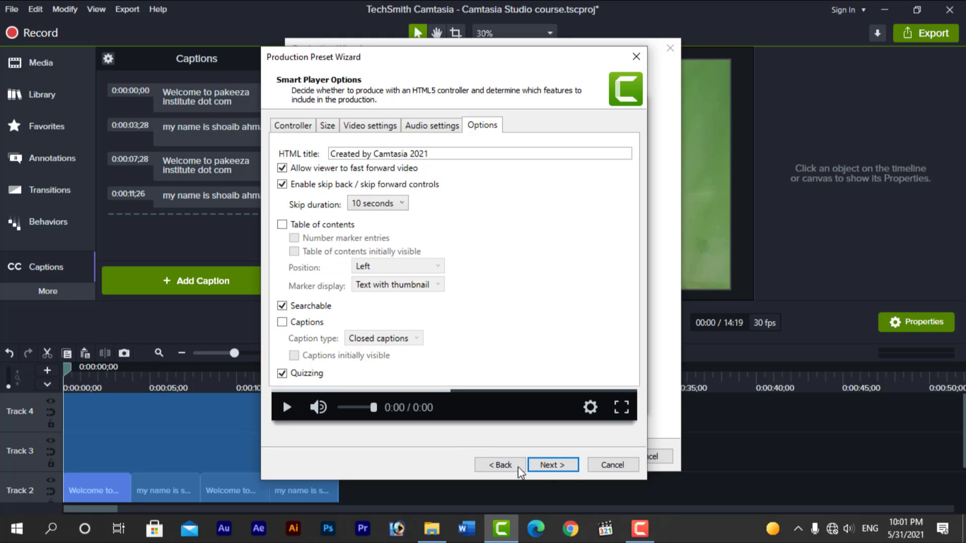
click(565, 466)
click(553, 460)
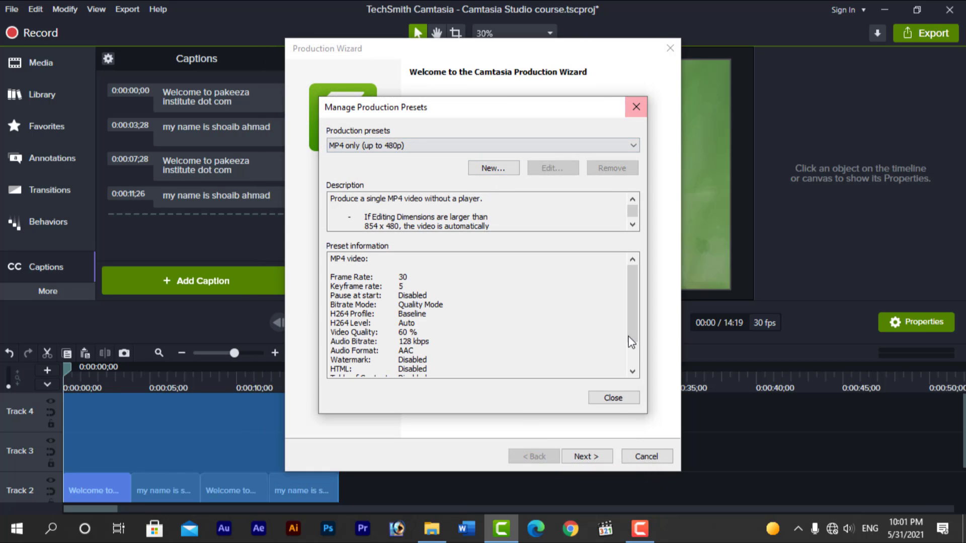
click(614, 398)
Step: Reopen the 720 Subtitles preset to check its caption options, and finish without changing anything
click(511, 137)
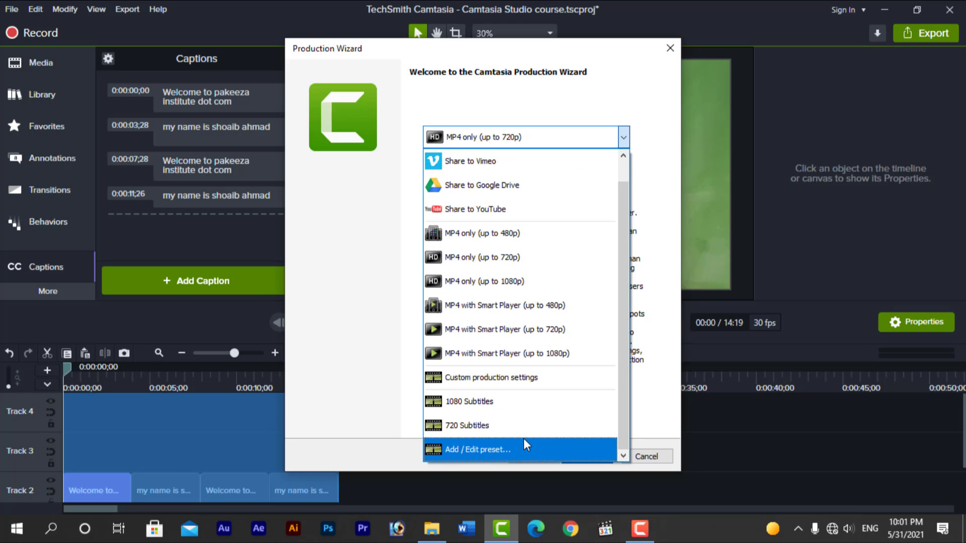
click(468, 425)
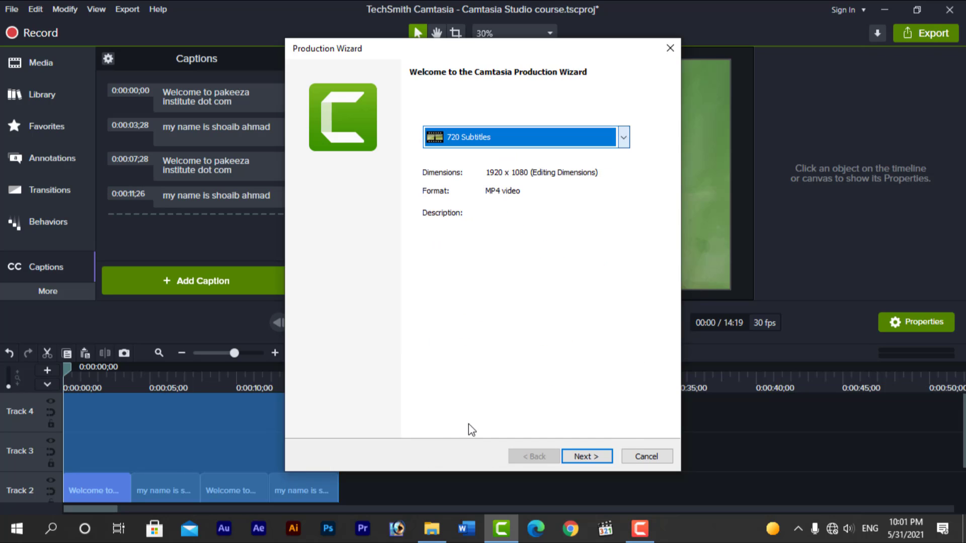
click(556, 143)
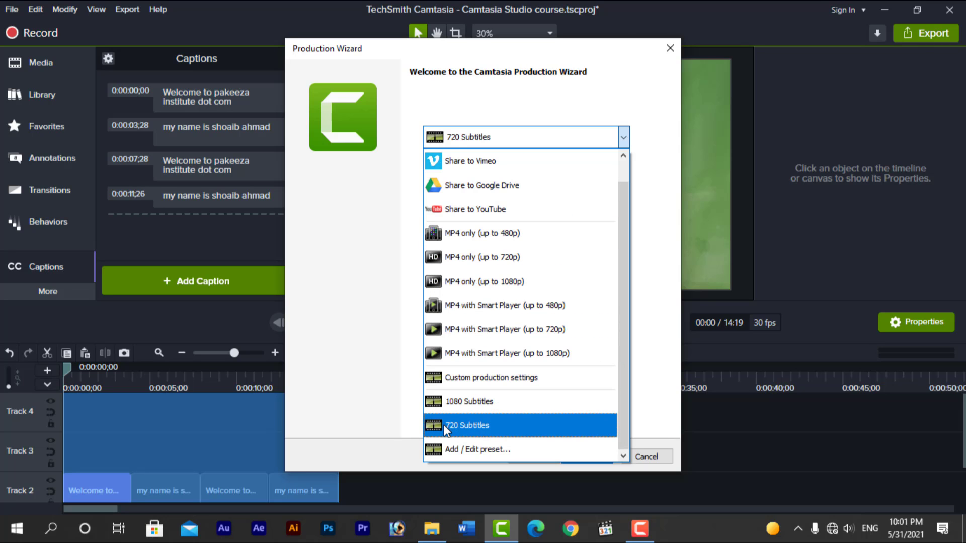
click(478, 426)
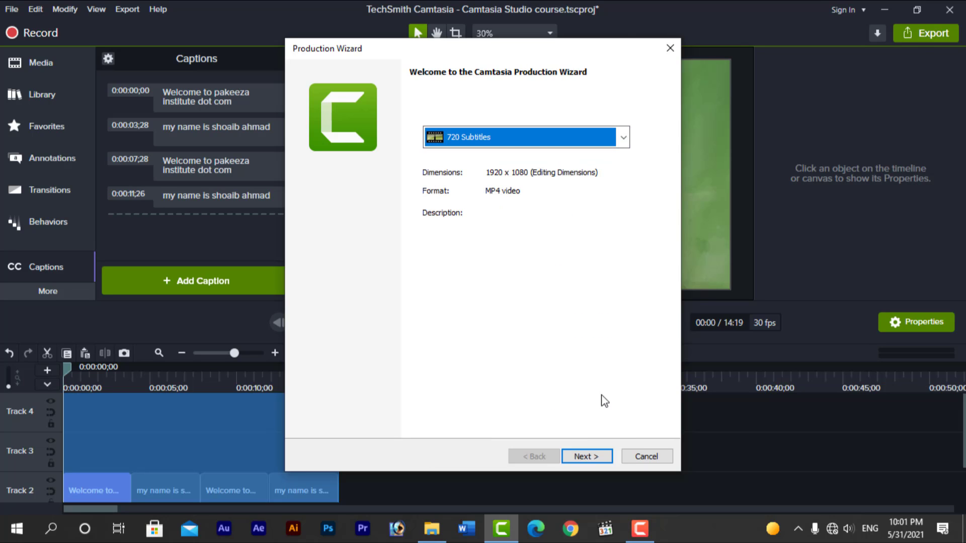
click(549, 143)
click(464, 449)
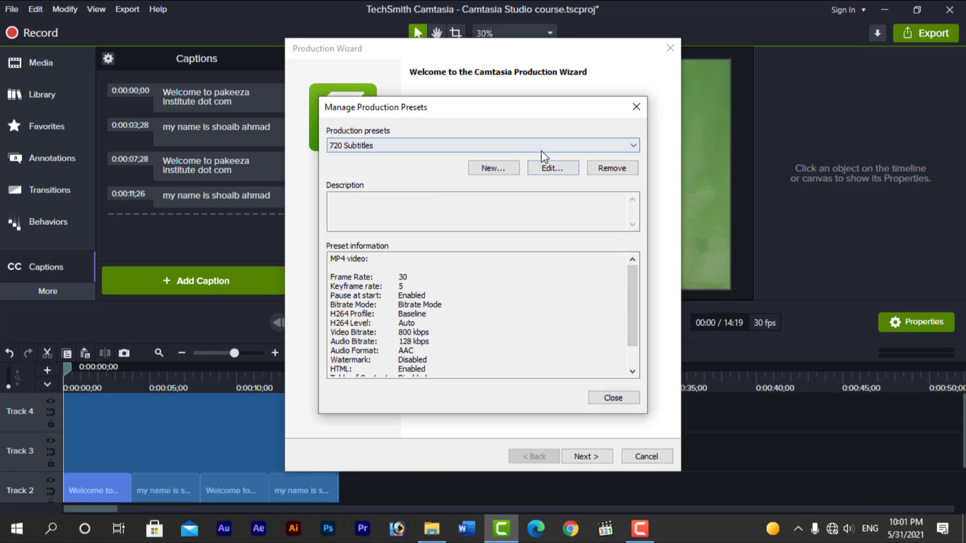
click(552, 168)
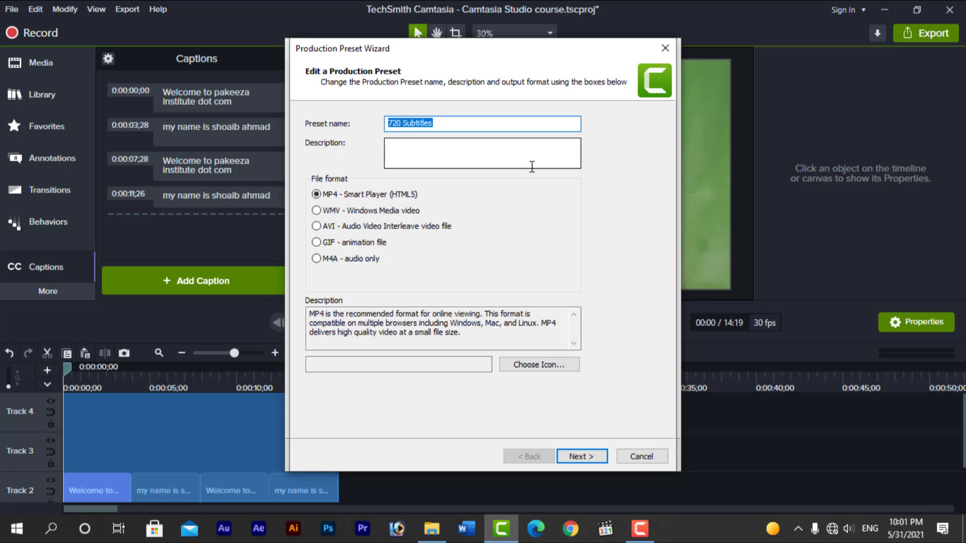
click(580, 451)
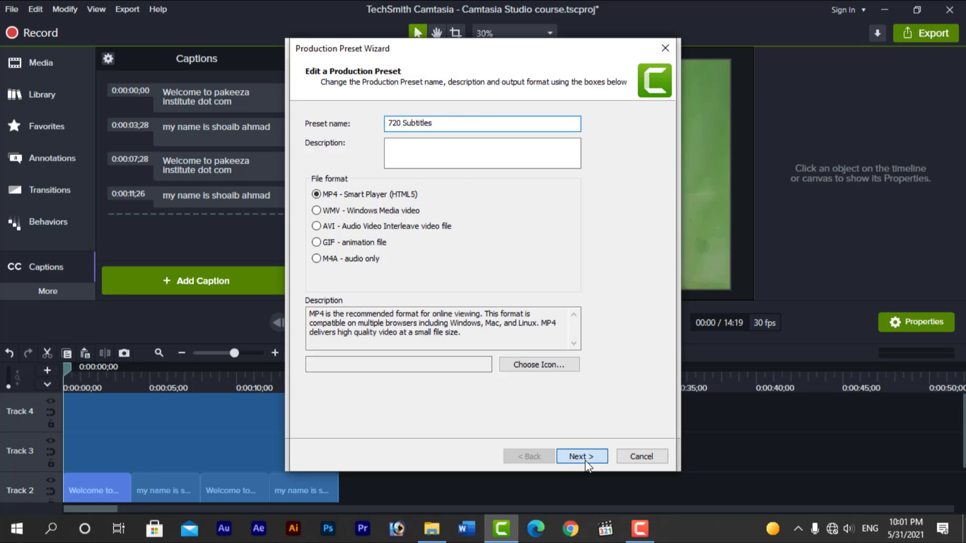
click(510, 117)
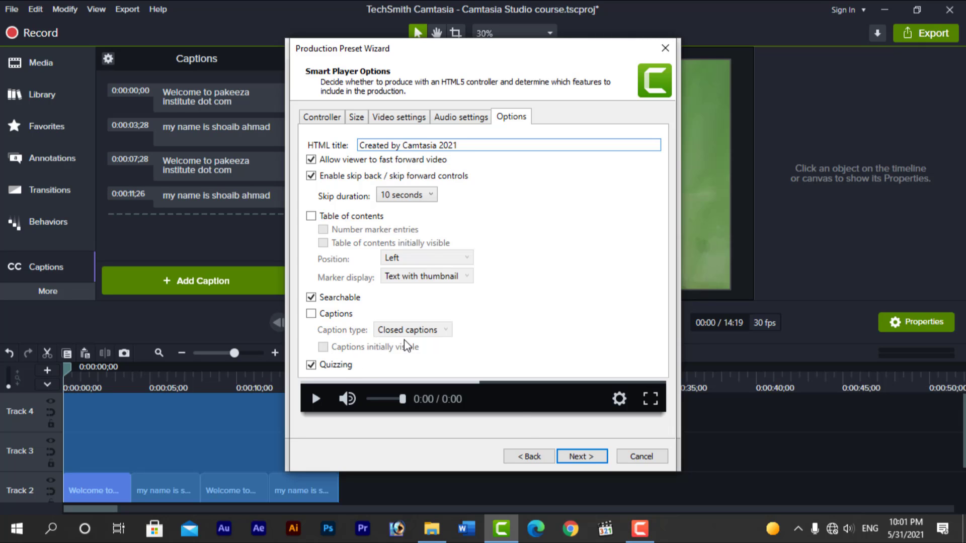
click(582, 455)
click(580, 459)
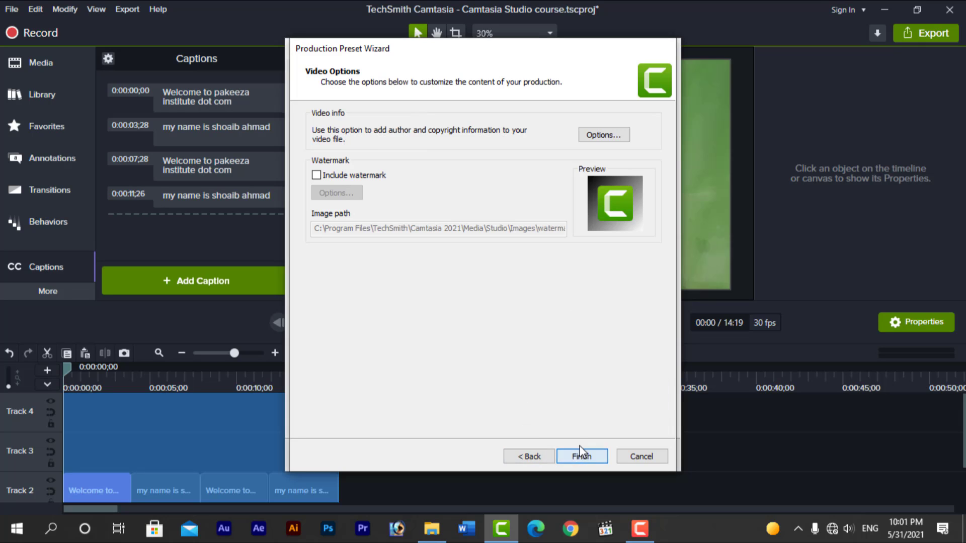
click(610, 395)
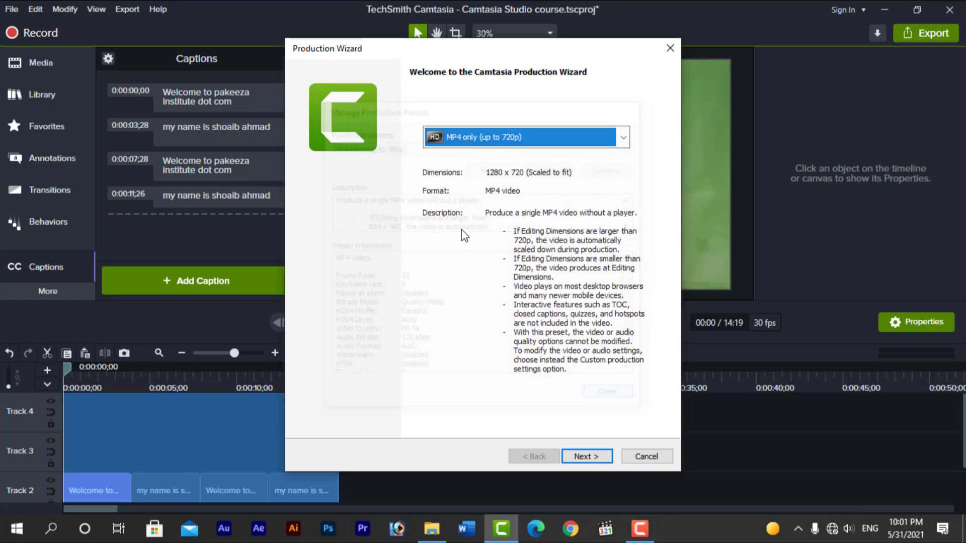
Step: Produce the timeline selection with the 720 Subtitles preset, keeping the production name Camtasia Studio course
click(503, 136)
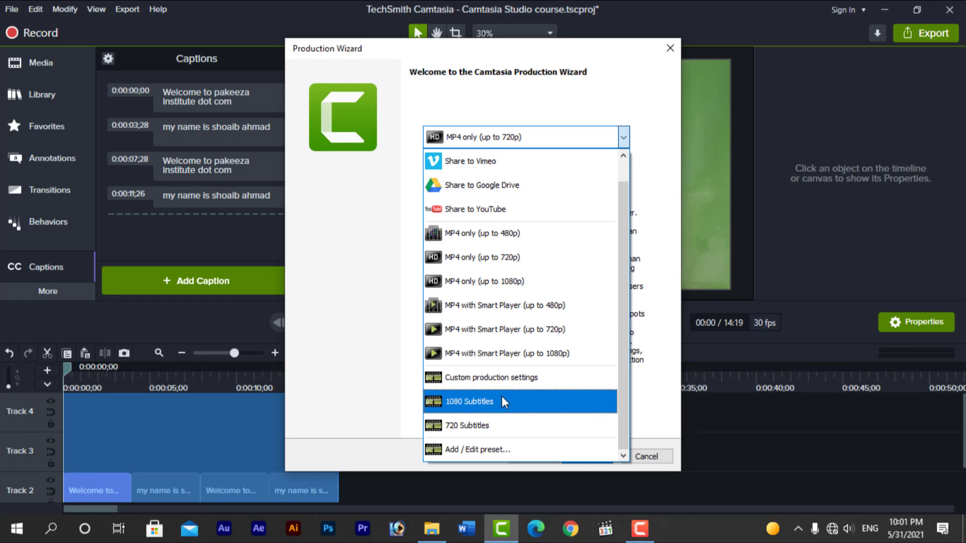
click(479, 425)
click(584, 456)
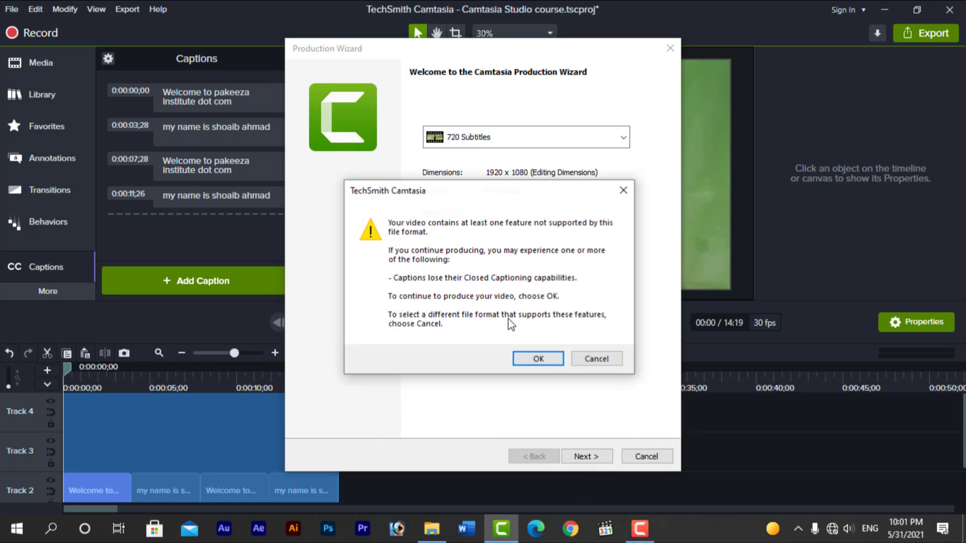
click(544, 359)
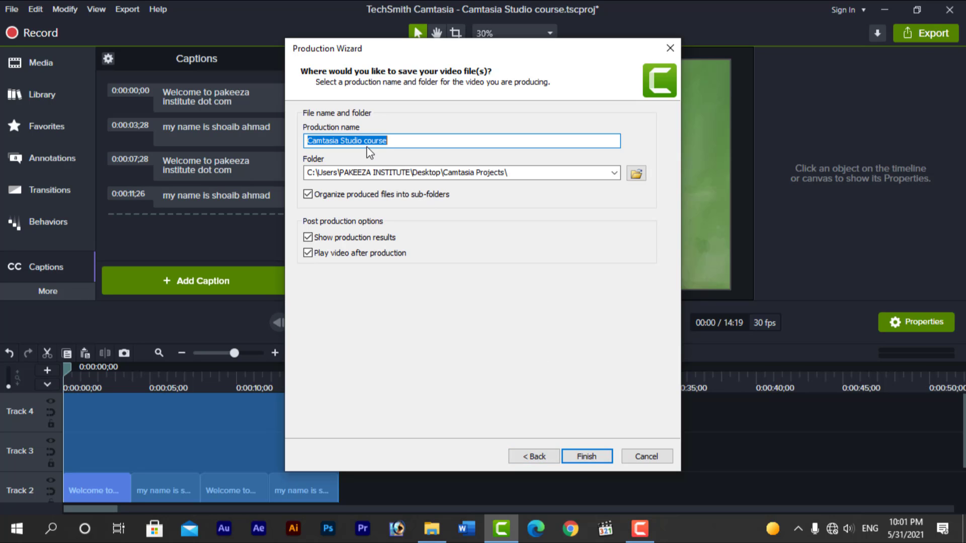
click(572, 456)
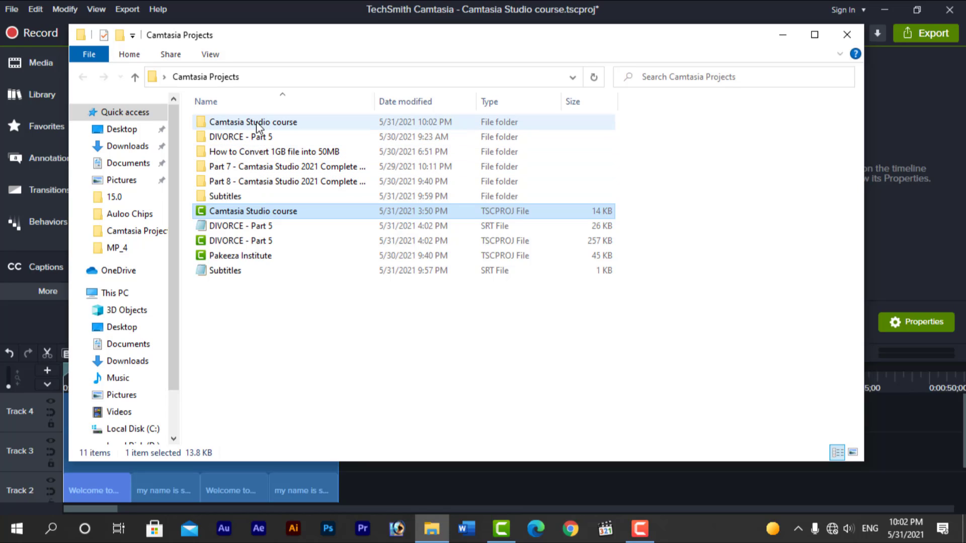
Step: In File Explorer, open the Camtasia Studio course folder within Camtasia Projects and play the produced MP4 video
double_click(256, 123)
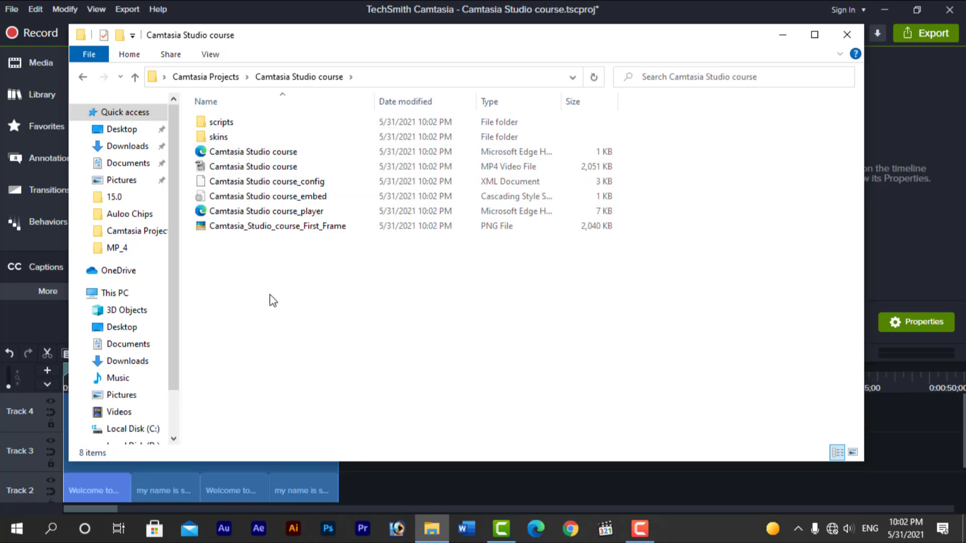
click(259, 168)
double_click(259, 168)
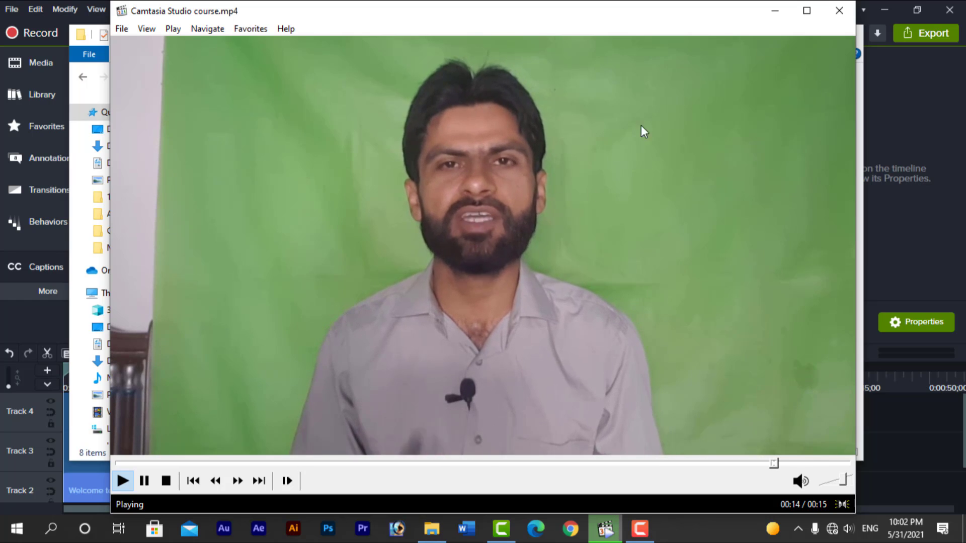
Step: Close the played video and its folder, and start producing the timeline selection with the 720 Subtitles preset, backing out to change the preset
click(839, 10)
click(847, 34)
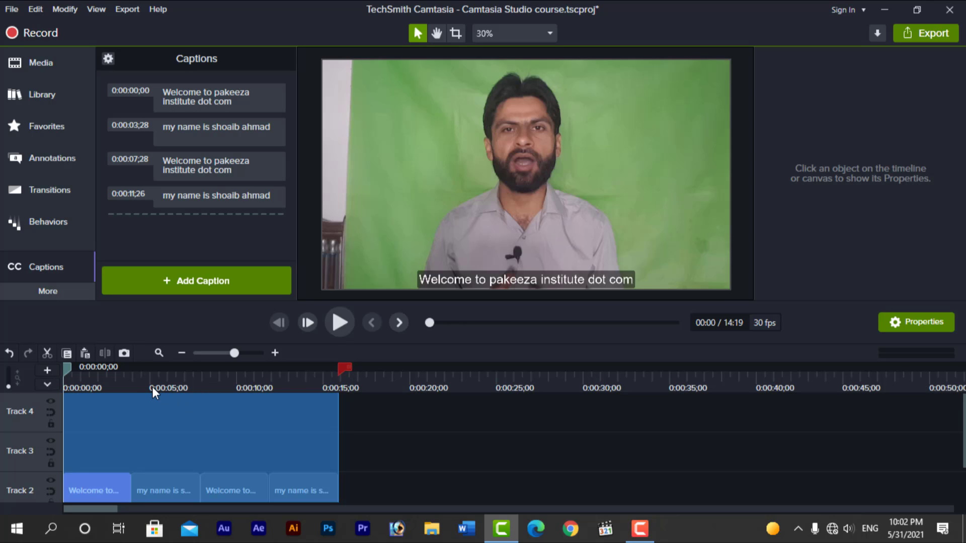
right_click(234, 445)
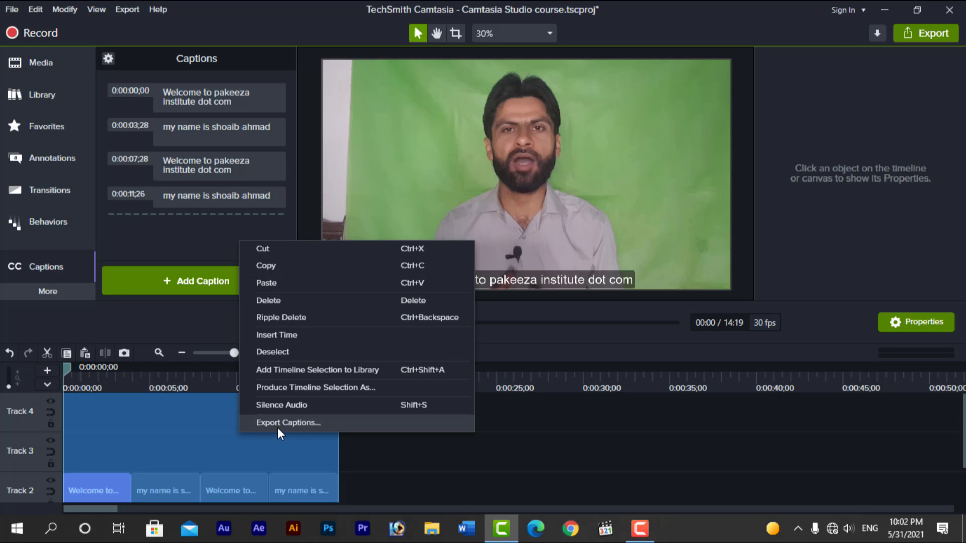
click(307, 388)
click(467, 138)
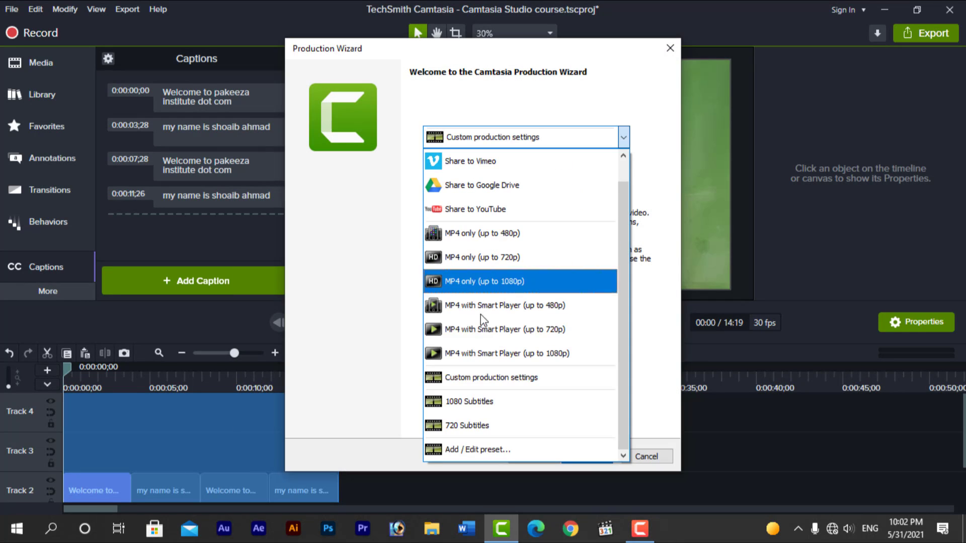
click(482, 425)
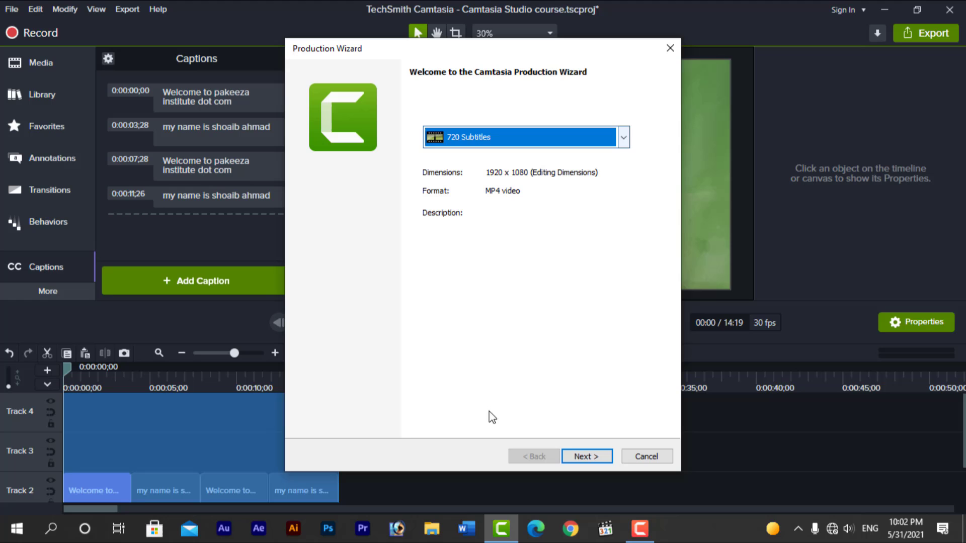
click(584, 457)
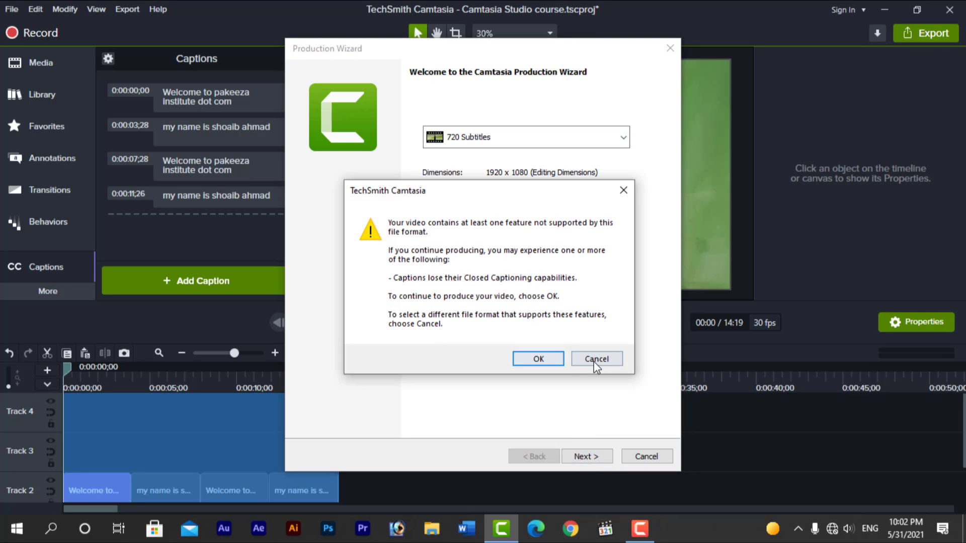
click(597, 359)
Step: Edit the 720 Subtitles preset to enable Captions and set the caption type to Burned in captions
click(517, 138)
click(473, 445)
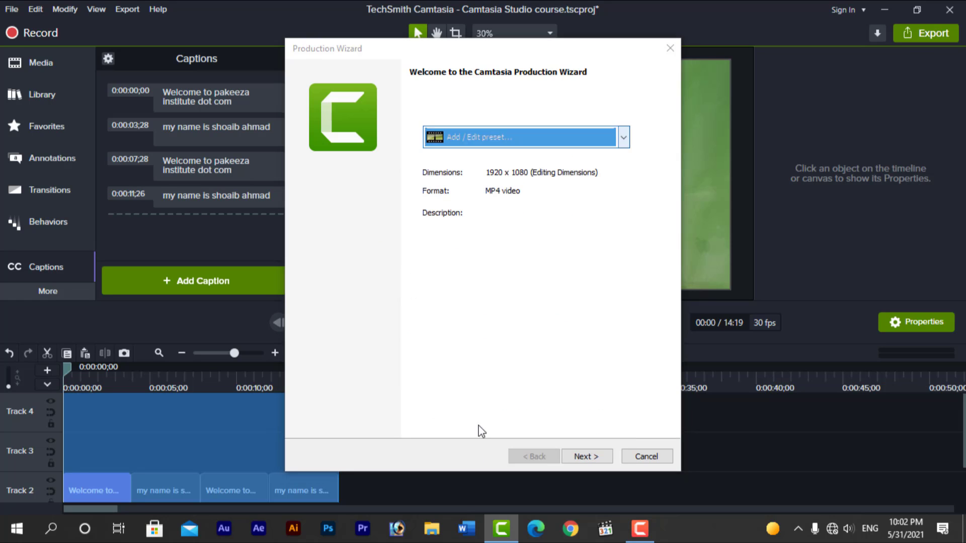
click(559, 166)
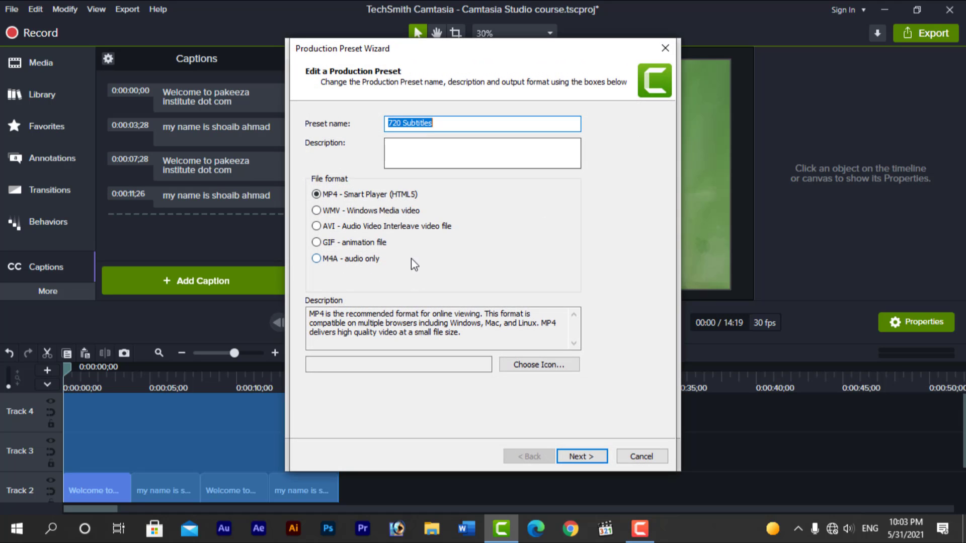
click(582, 456)
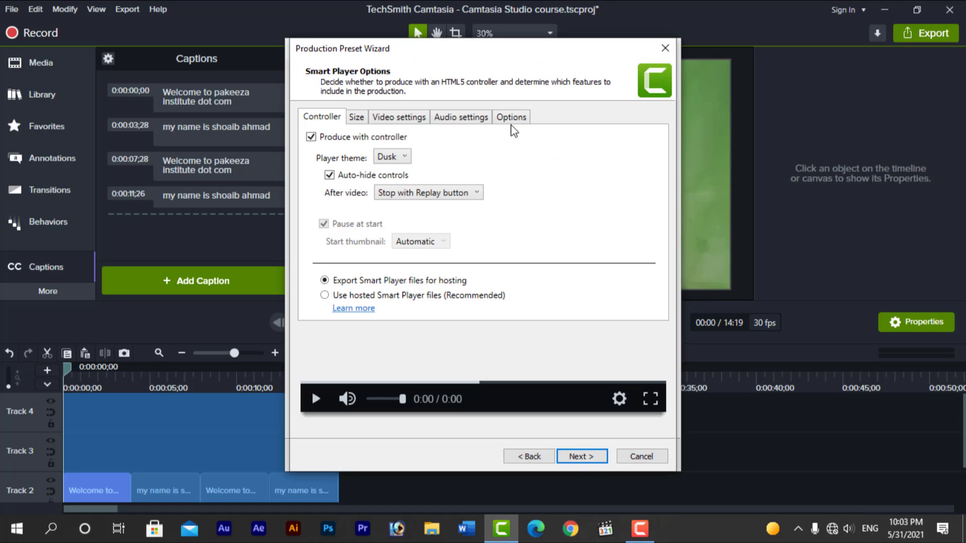
click(512, 117)
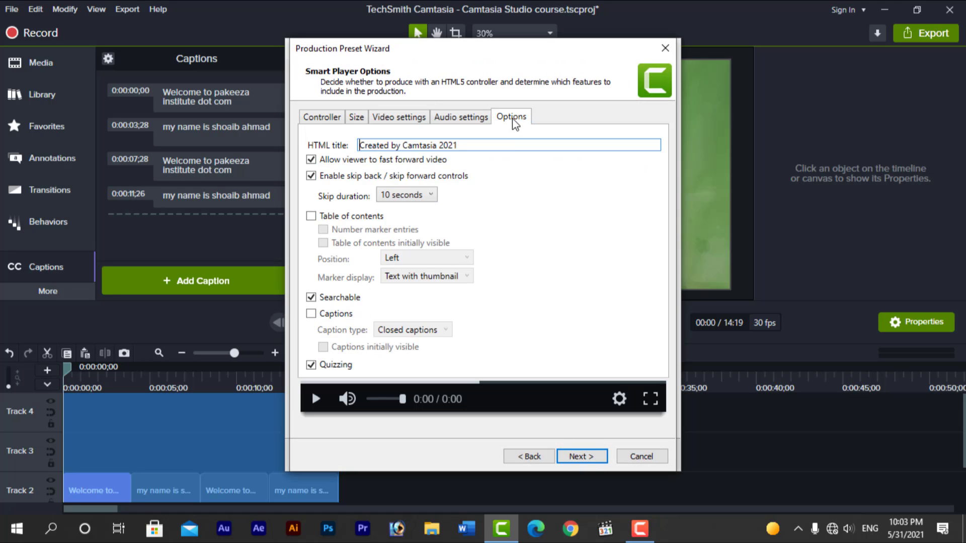
click(311, 313)
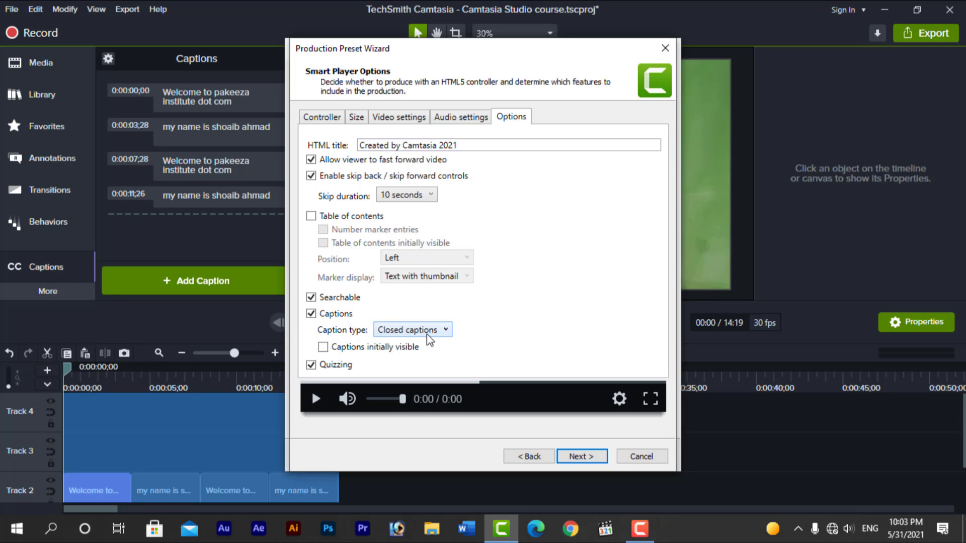
click(426, 333)
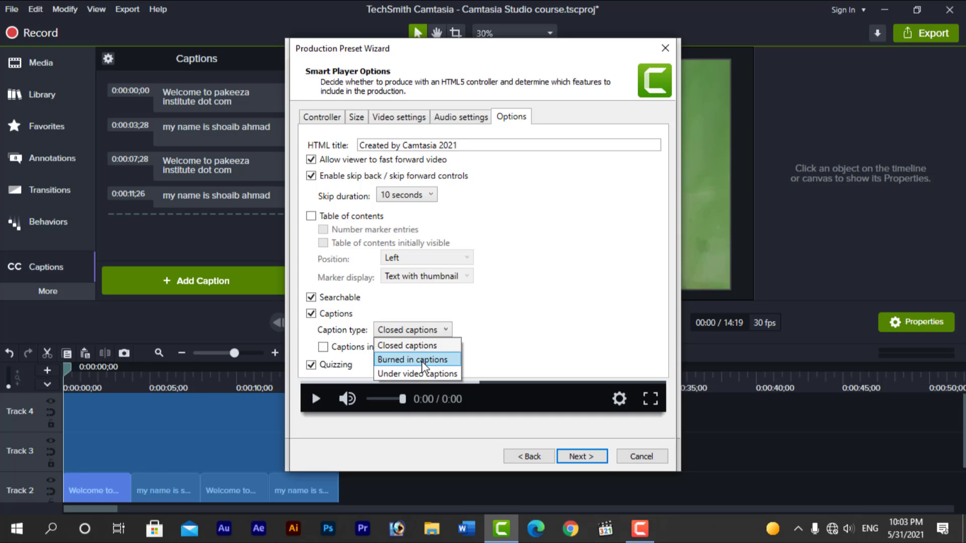
click(421, 360)
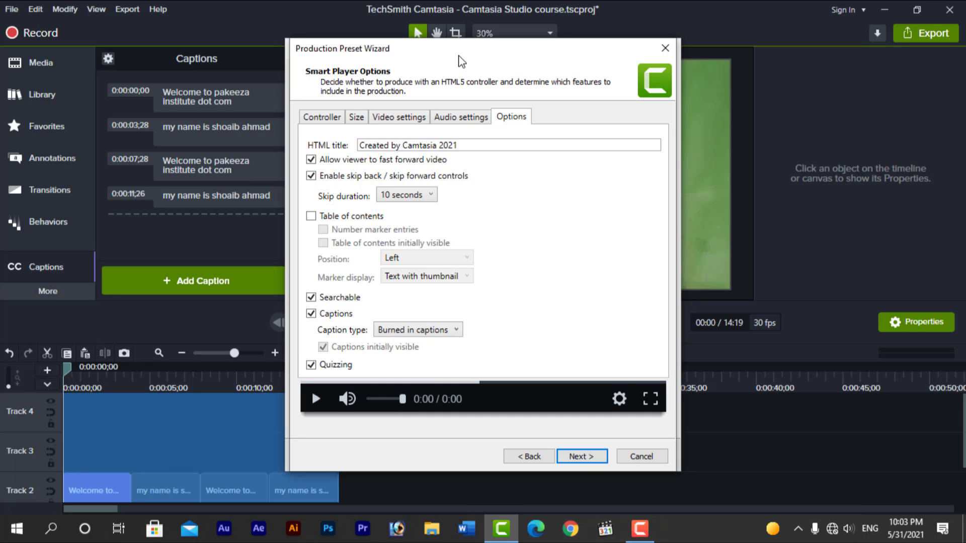
click(461, 461)
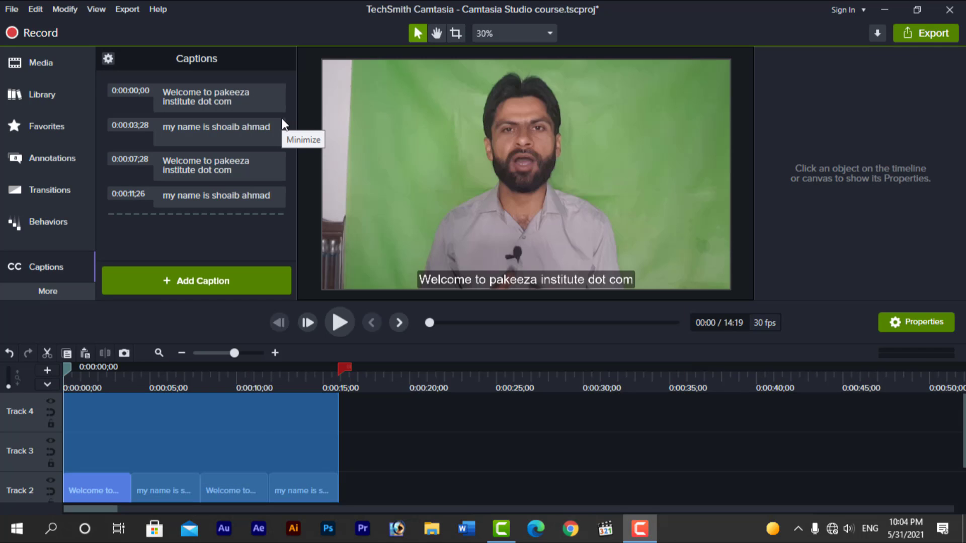
Step: Deselect the timeline range and place the playhead at about 0:00:13;18, within the last caption
right_click(309, 423)
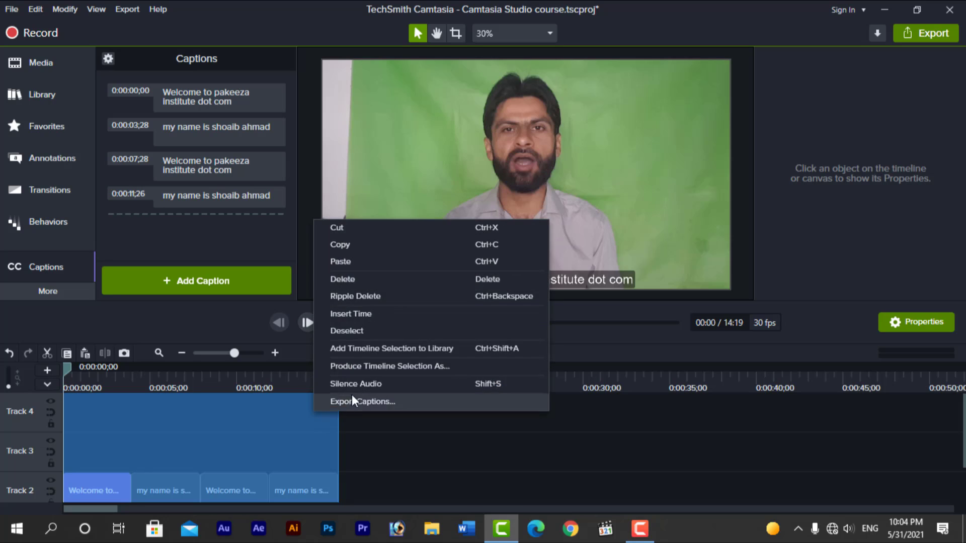
click(363, 331)
click(309, 387)
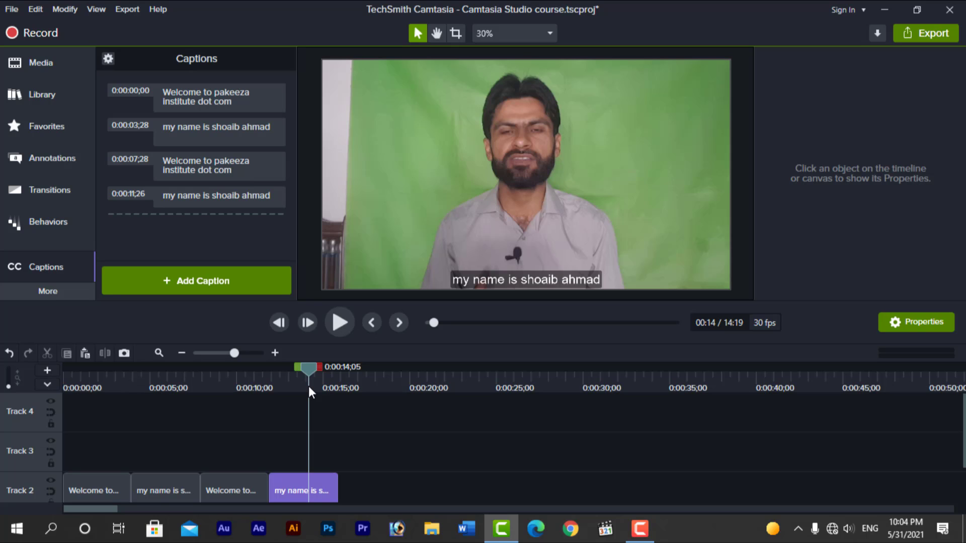
drag(310, 367, 288, 367)
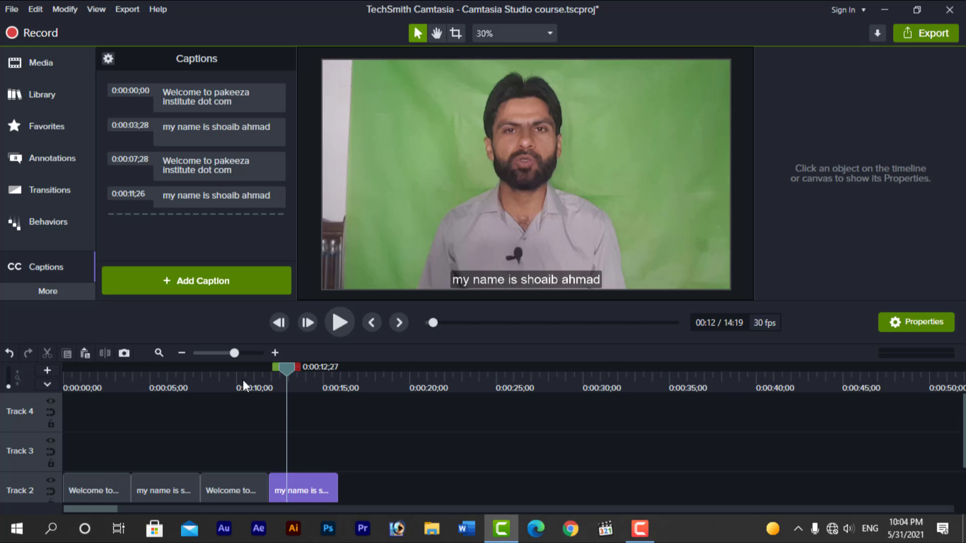
mouse_move(286, 366)
mouse_down()
mouse_move(276, 367)
mouse_move(299, 373)
mouse_up()
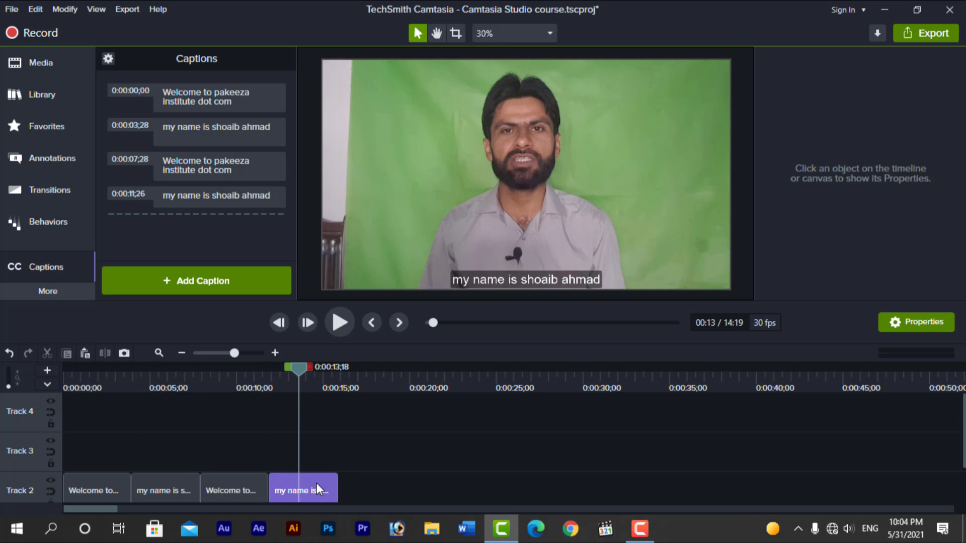
Step: Switch the keyboard language to Urdu (Pakistan) and replace the last caption's text with the speaker's name in Urdu
click(316, 485)
click(869, 528)
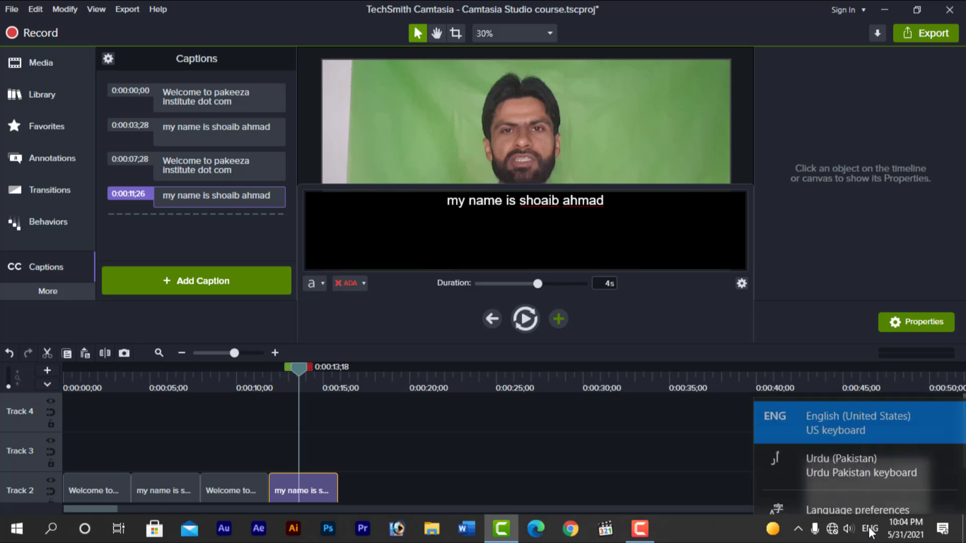
click(853, 448)
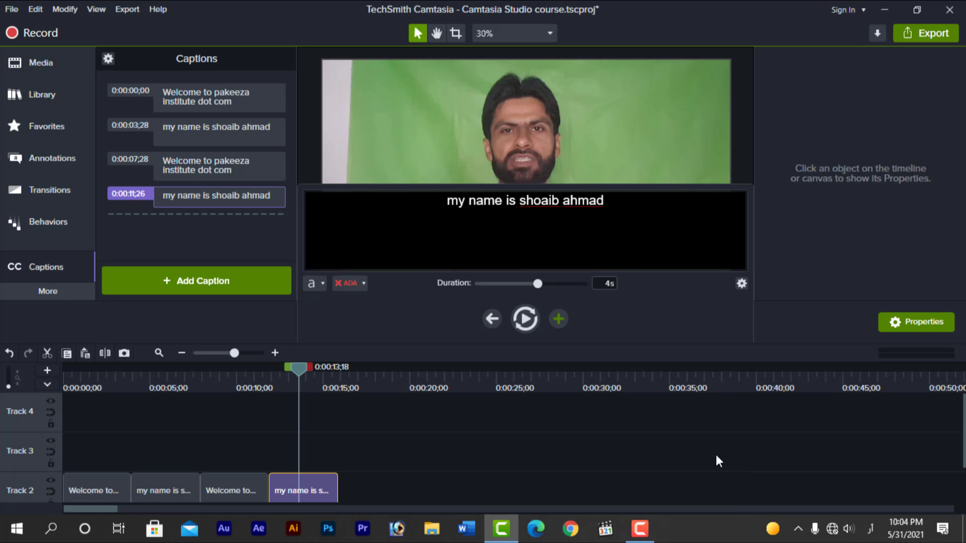
click(315, 493)
key(ctrl+a)
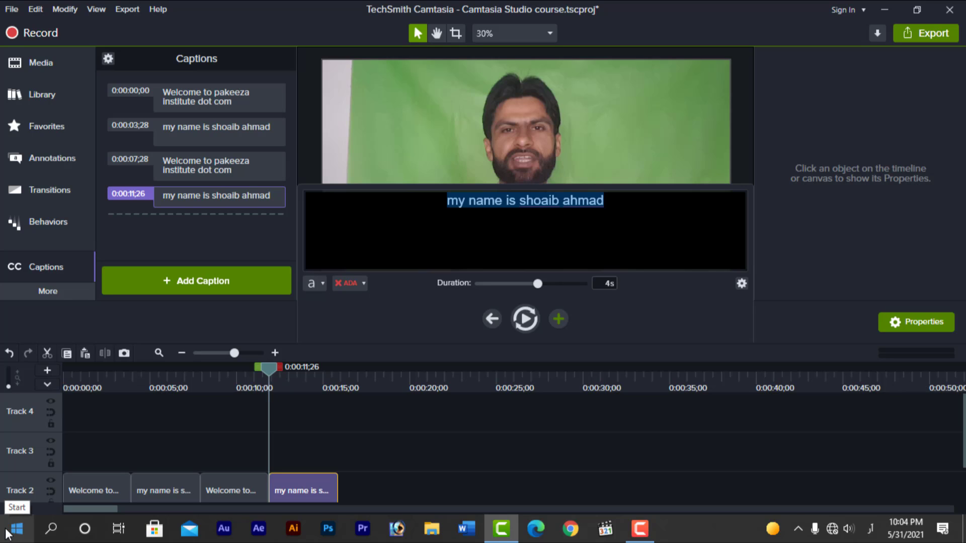
text(ش)
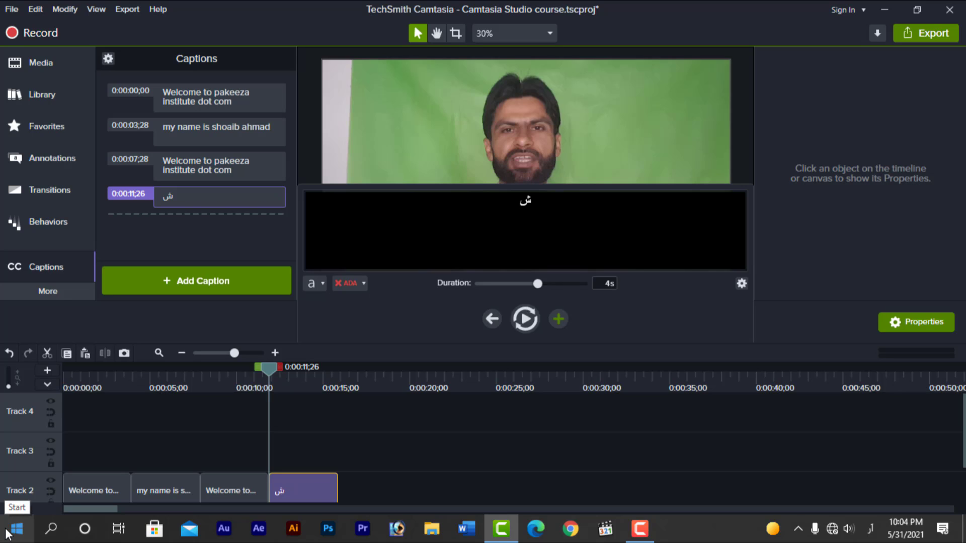
text(عیب)
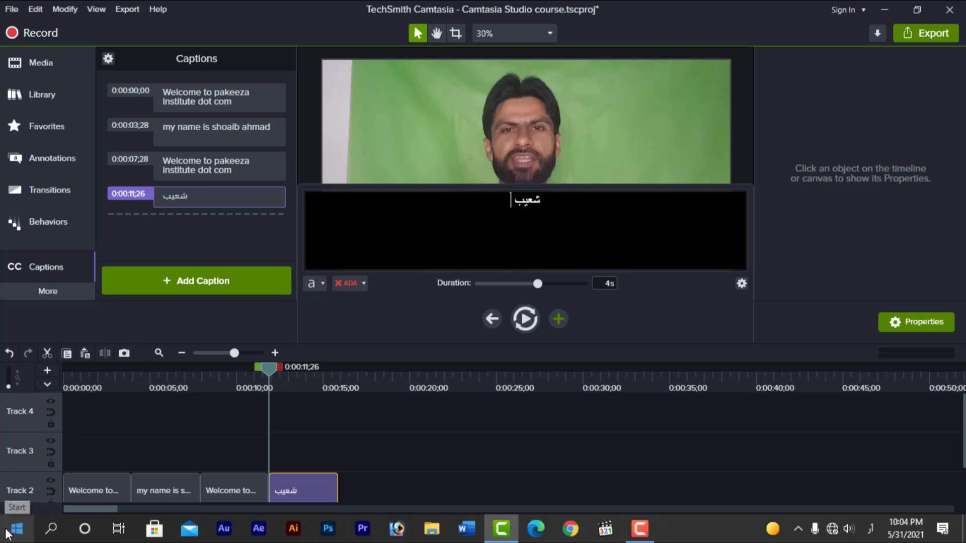
text( احمد)
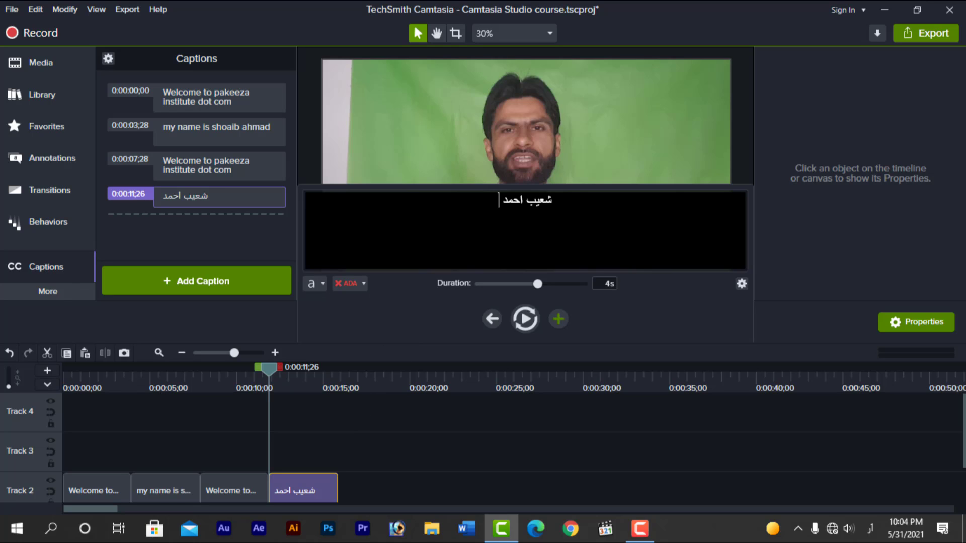
Step: Set the caption font to Jameel Noori Nastaleeq, with the keyboard language switched back to English (United States)
key(ctrl+a)
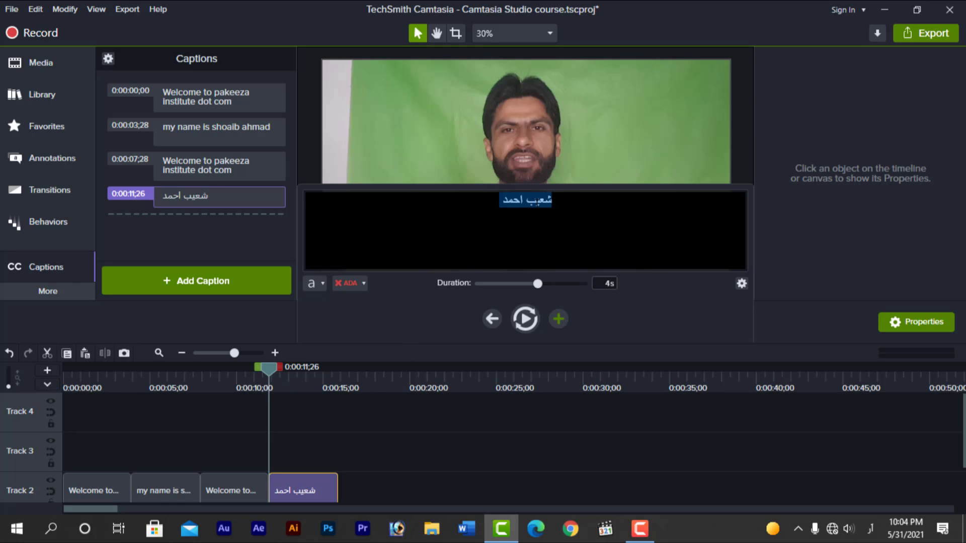
click(322, 282)
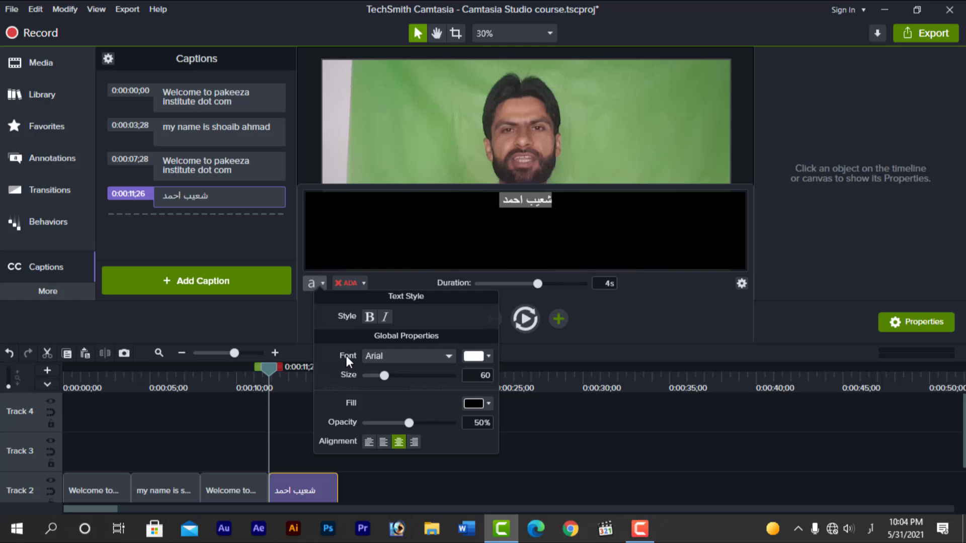
click(378, 356)
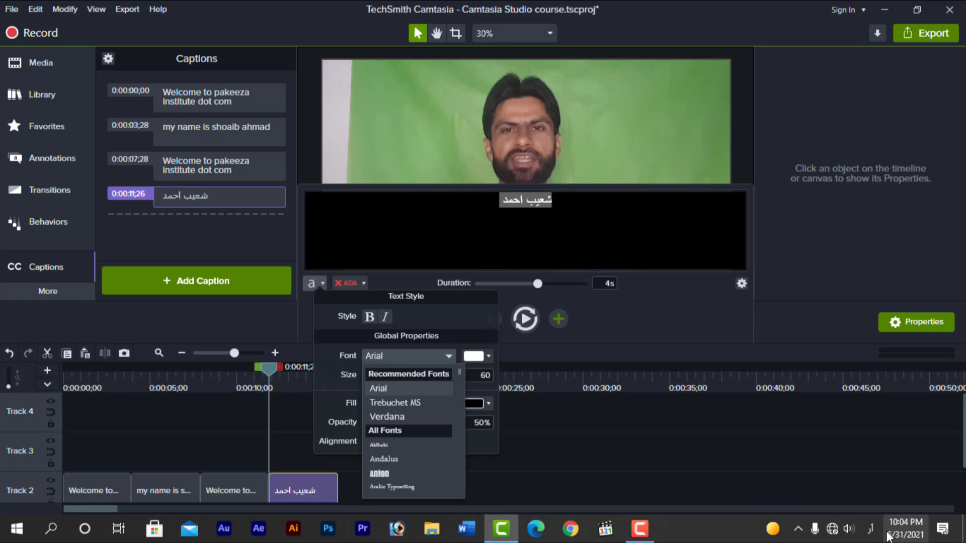
click(870, 528)
click(855, 410)
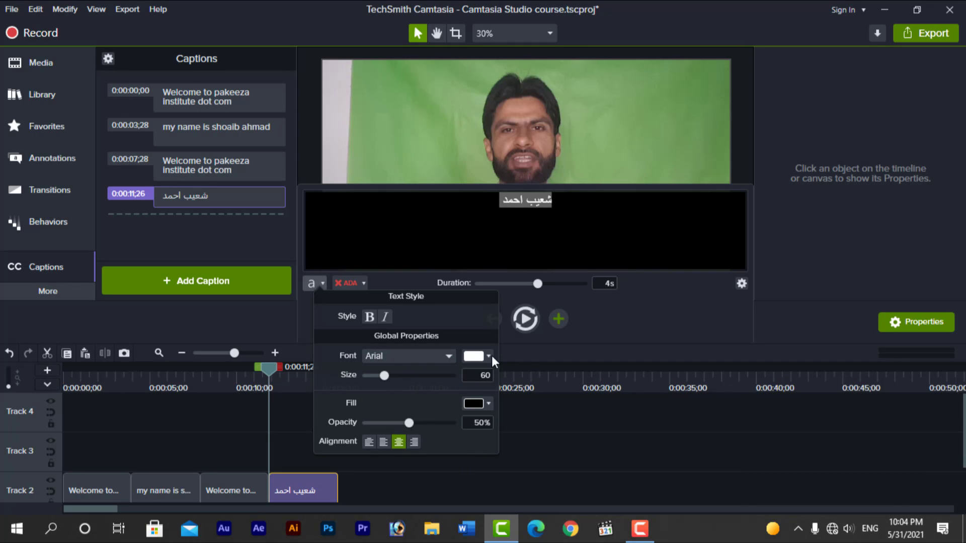
click(447, 356)
key(j)
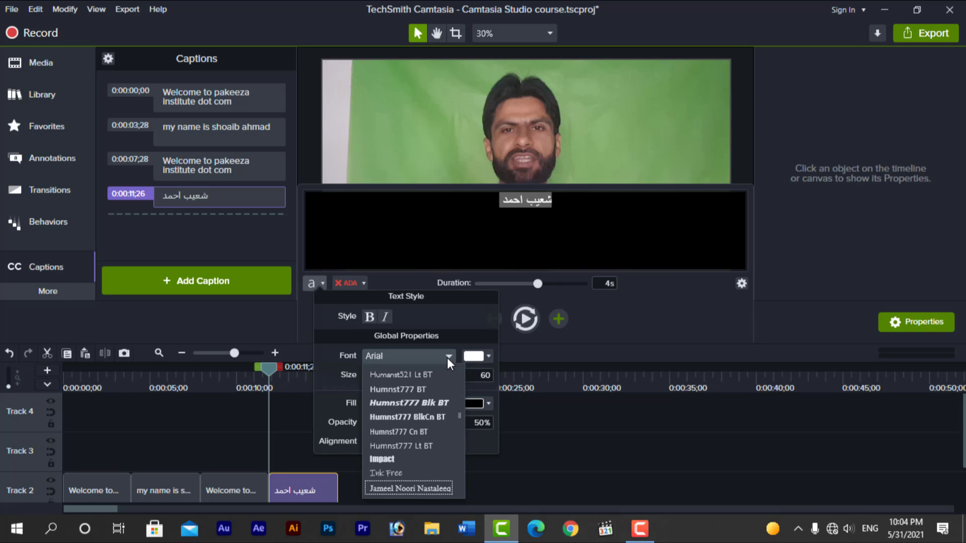
click(415, 488)
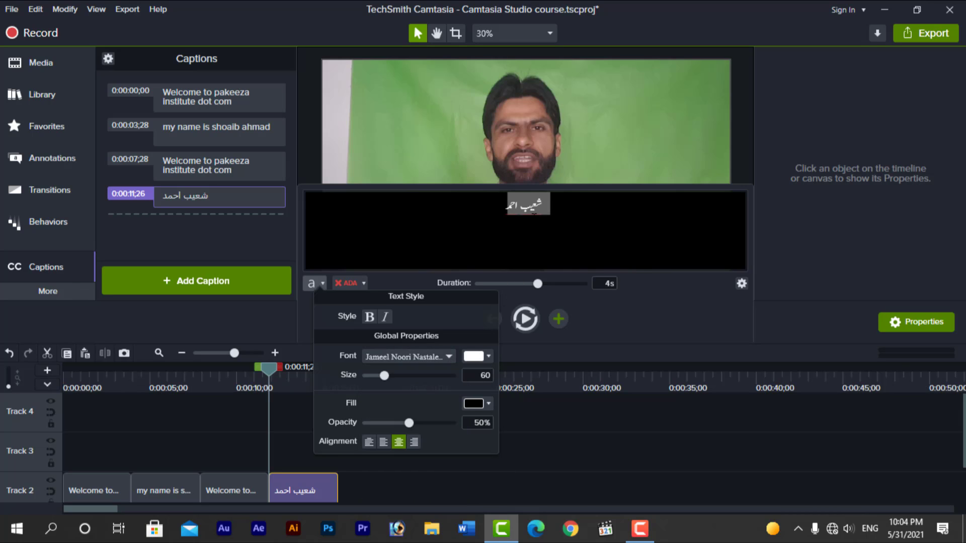
click(532, 422)
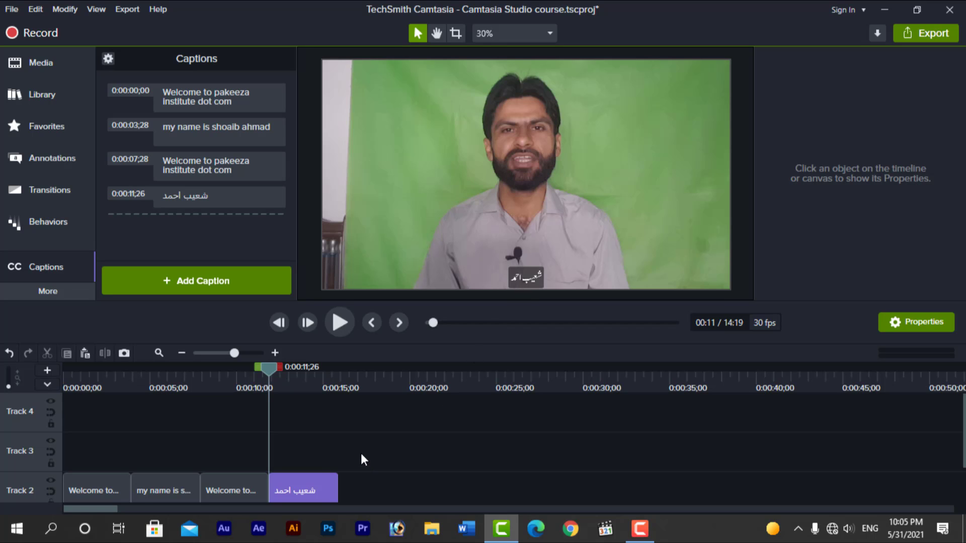
Step: Undo the Urdu text and font changes made to the last caption
drag(268, 370, 180, 376)
key(ctrl+z)
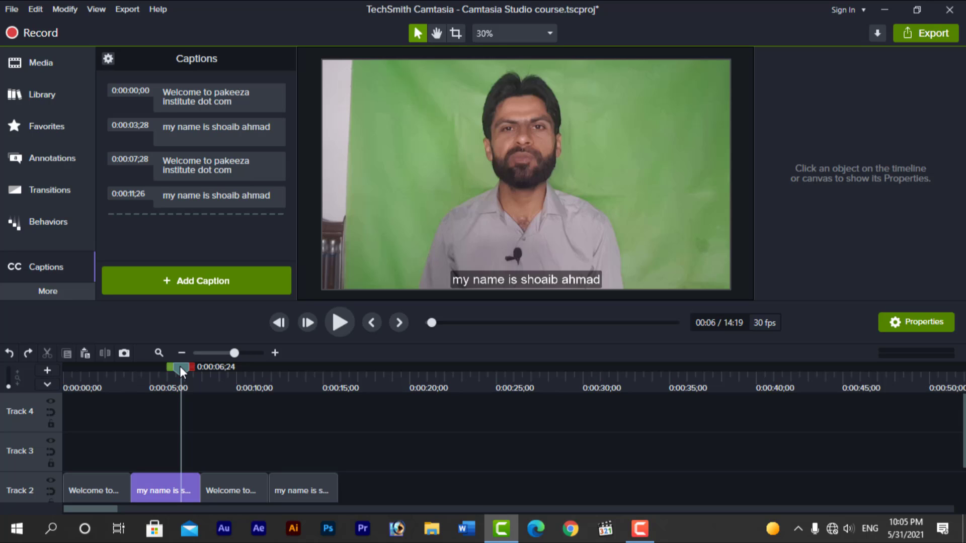
Step: Preview the third caption at about 0:00:10;14 and look over the available export options
drag(179, 366, 243, 372)
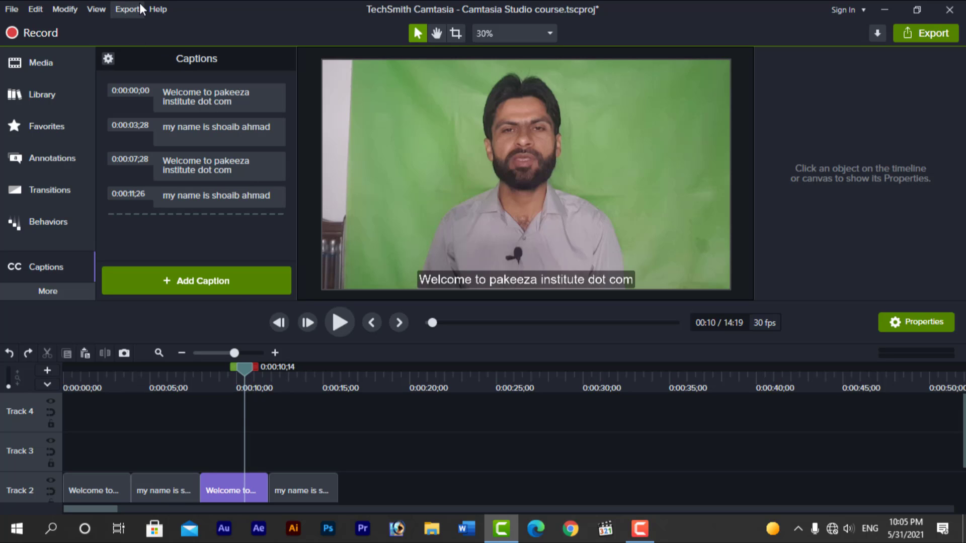
click(126, 9)
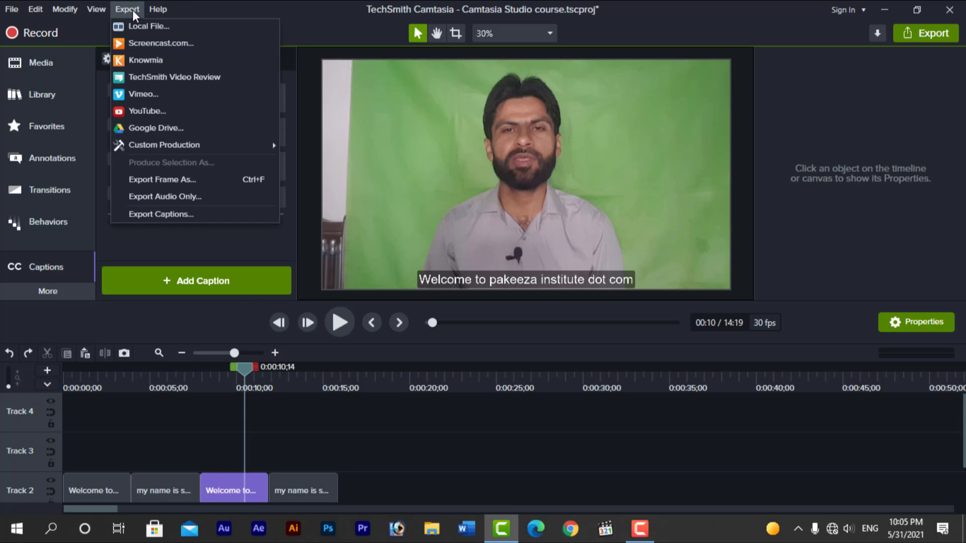
click(312, 12)
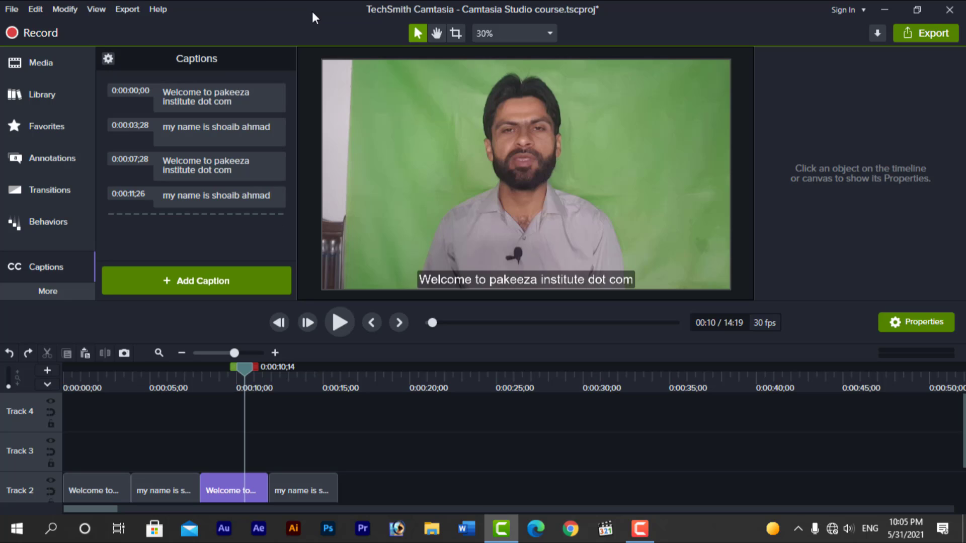